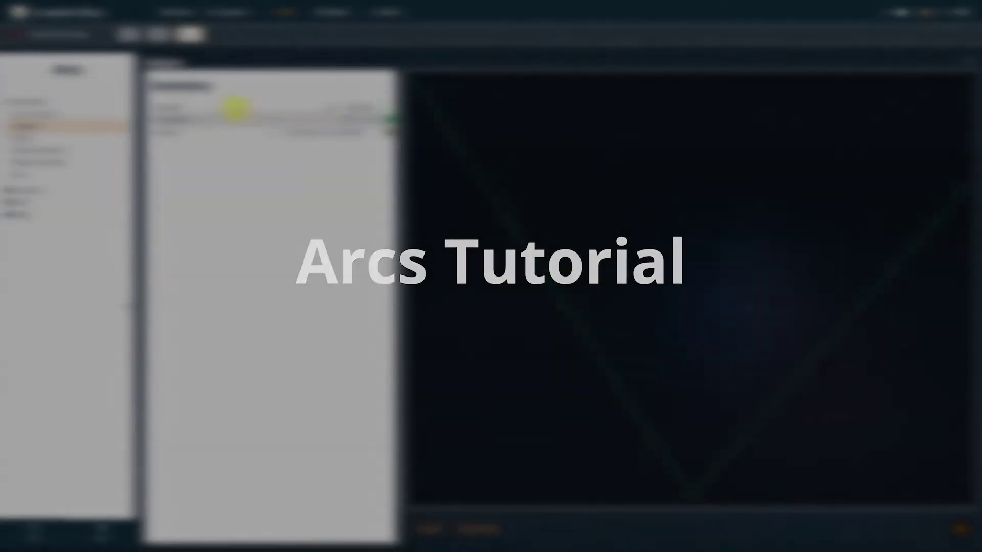
Display the Wisdom statistic on the character's Act III graph
click(269, 131)
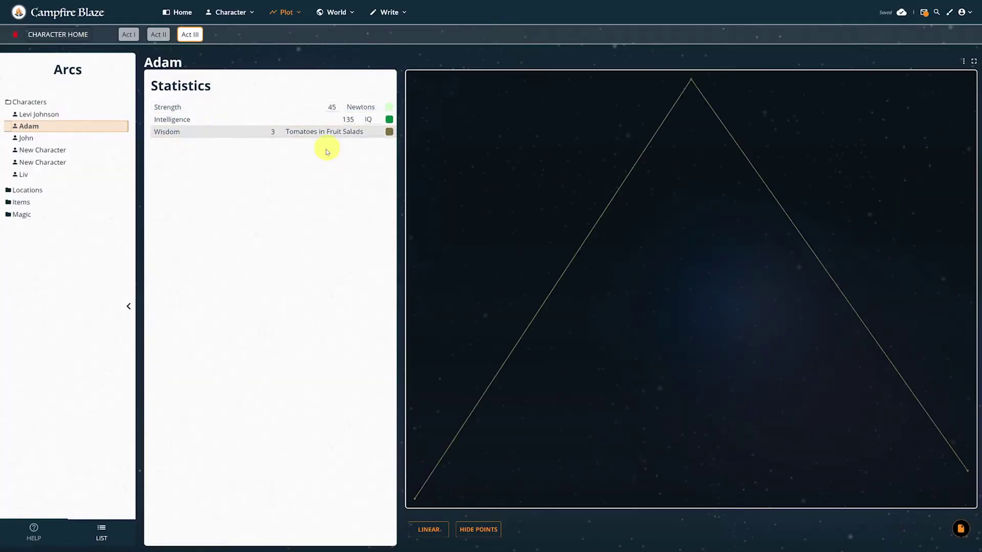
click(403, 507)
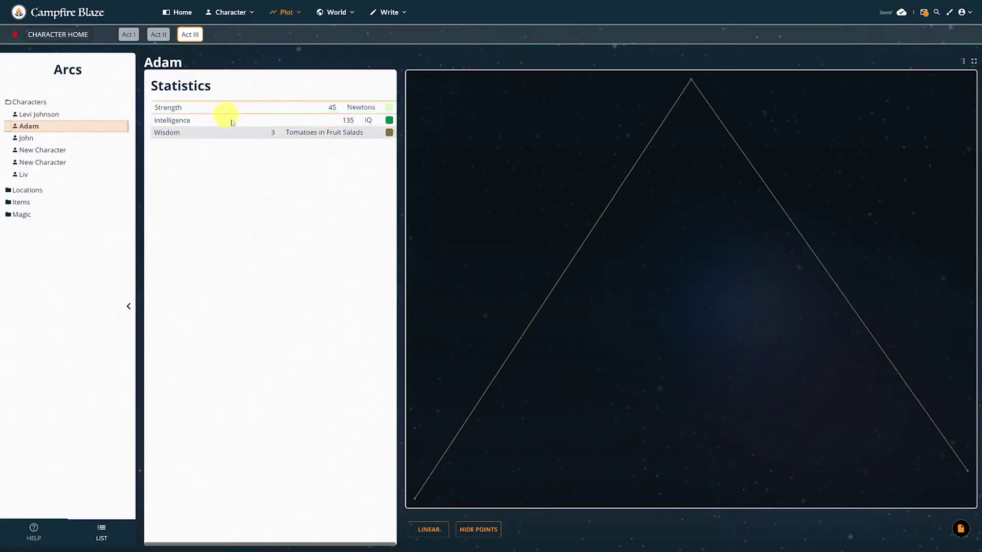
click(409, 535)
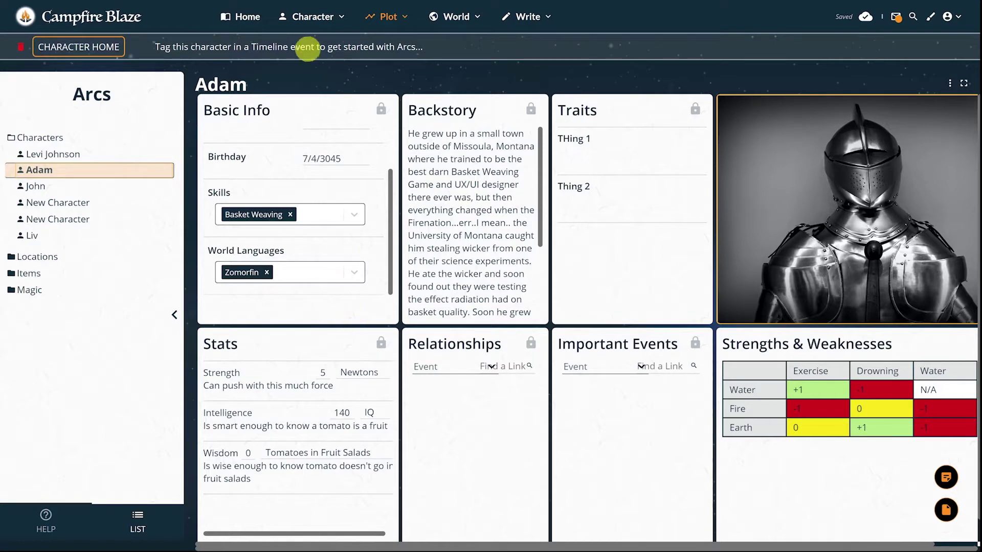
Open the second character's page from the story's character list
click(313, 17)
click(325, 42)
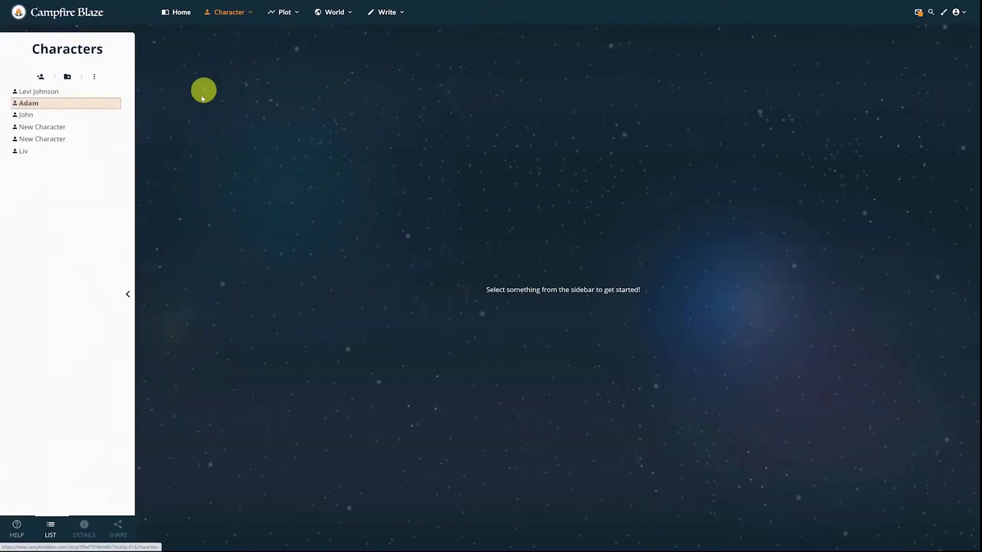
click(28, 104)
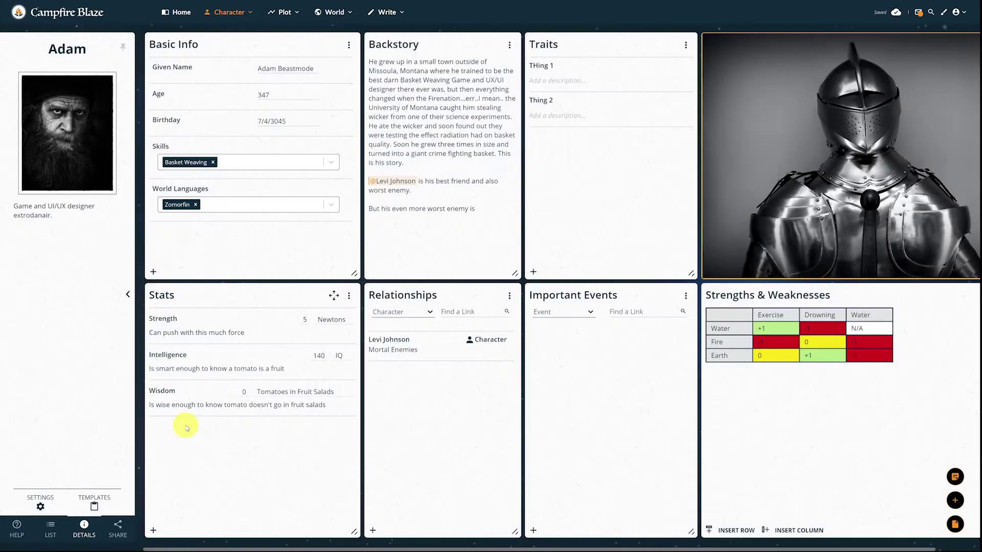
Open the Act I event on the plot timeline and link the game and UI/UX designer character to it
click(282, 13)
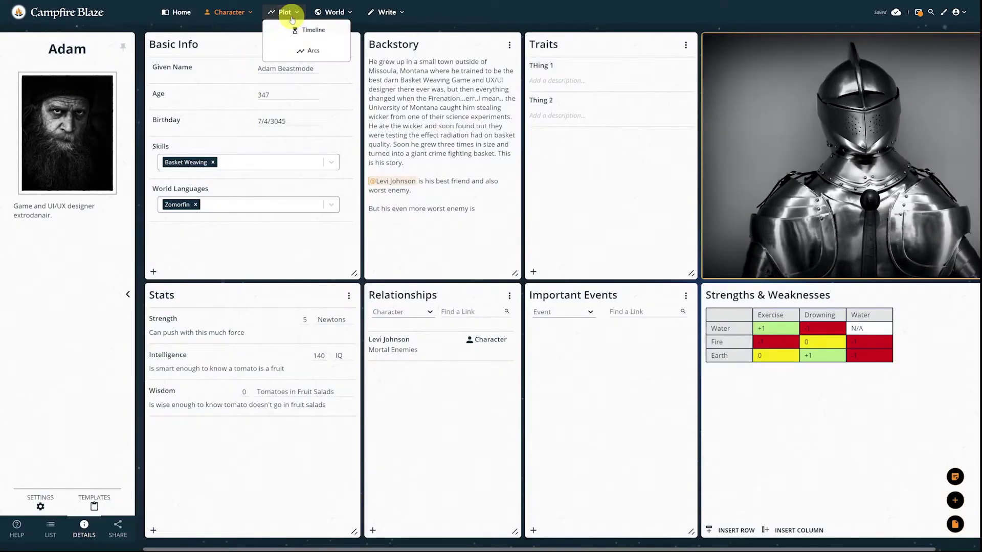
click(295, 33)
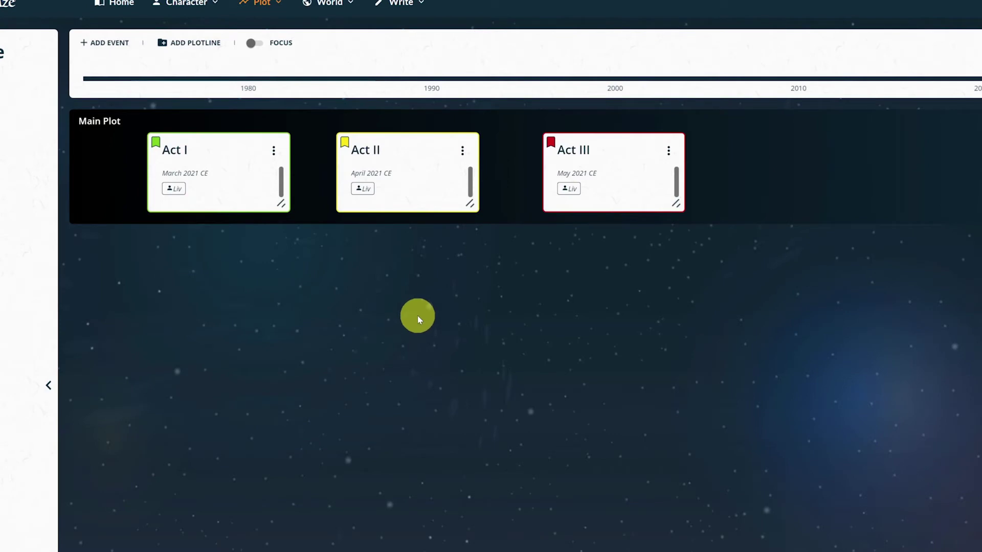
click(255, 149)
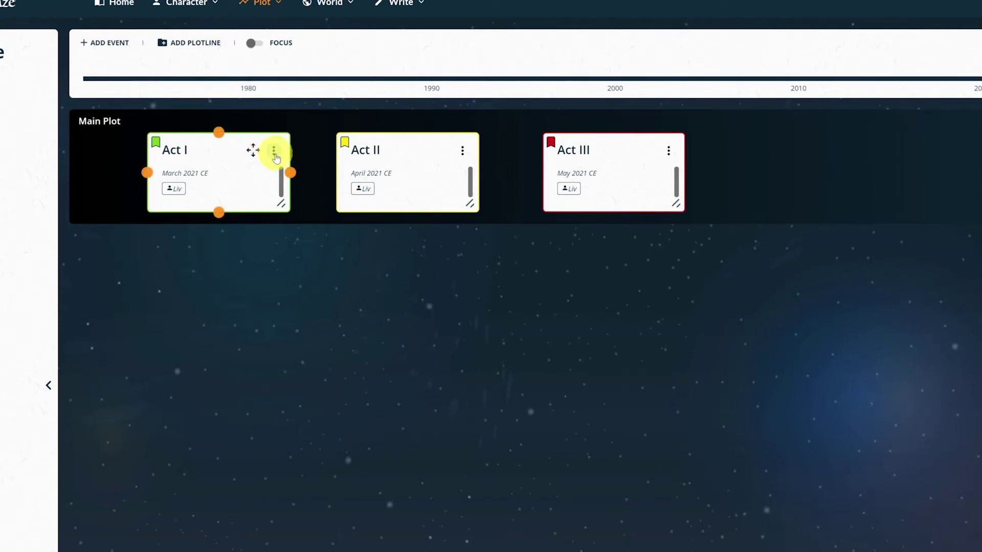
double_click(254, 149)
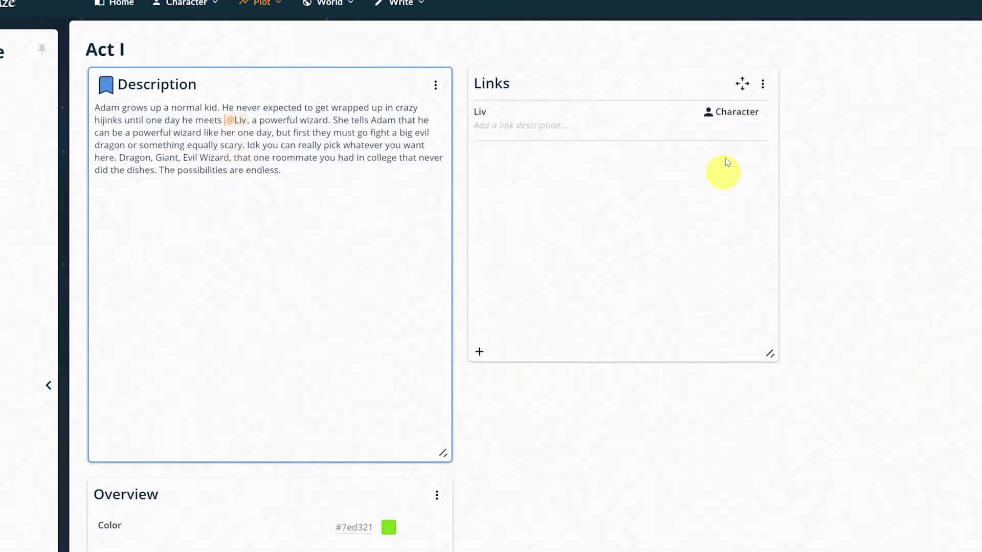
click(479, 354)
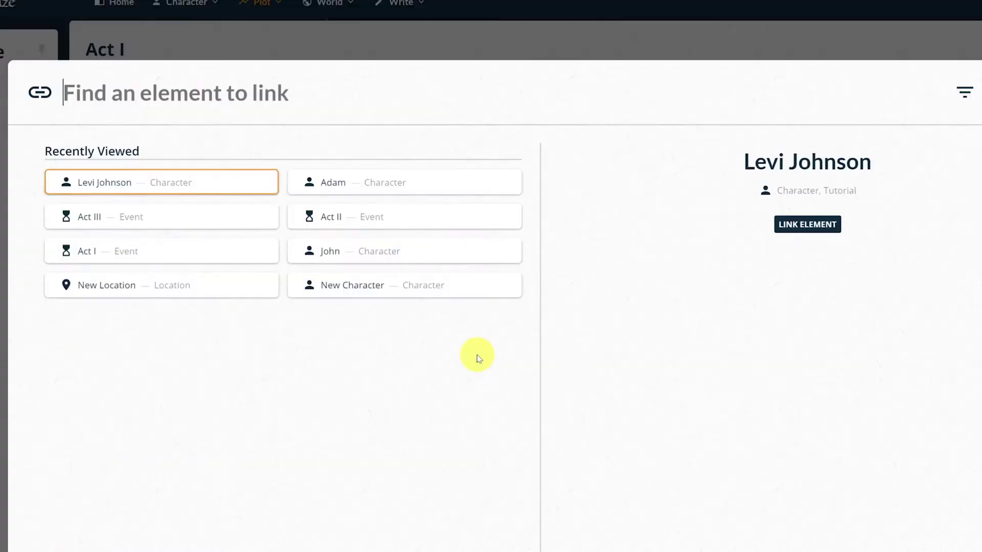
click(348, 186)
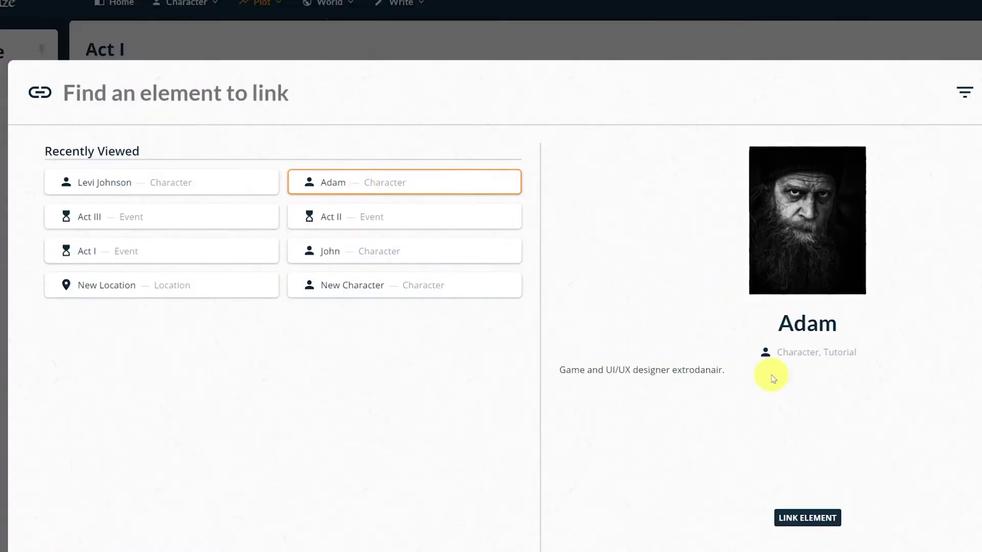
click(806, 519)
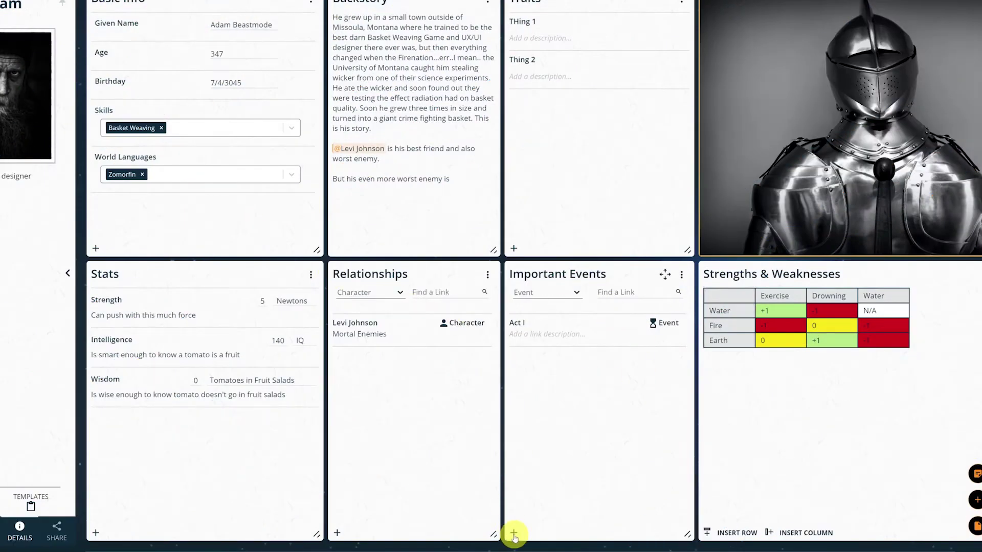
Link the Act II and Act III events to the character's Important Events panel
click(514, 534)
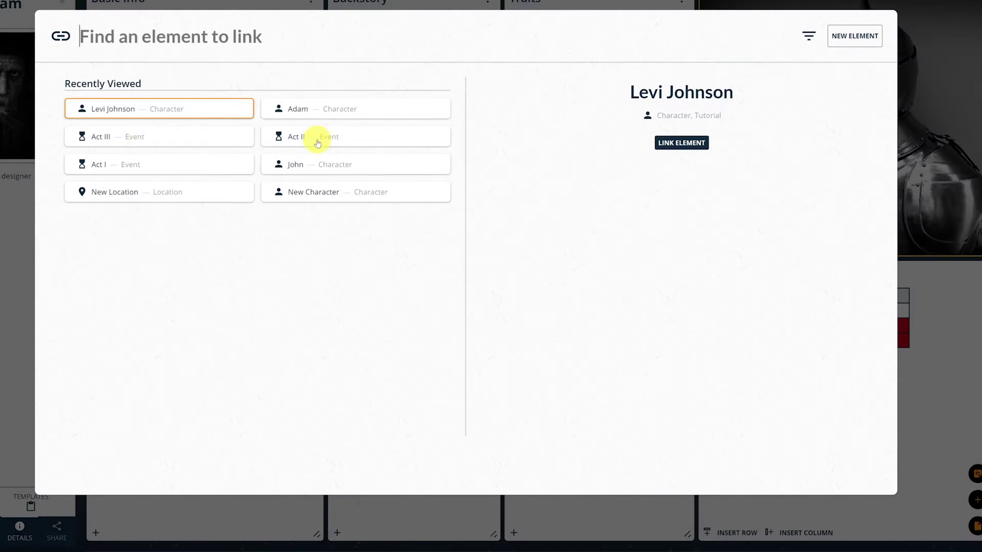
click(317, 139)
click(175, 137)
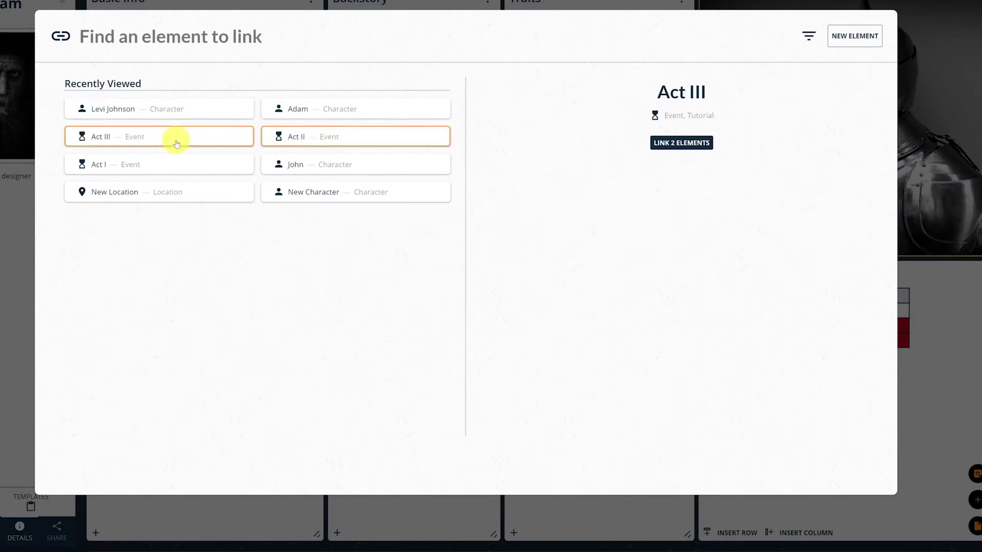
click(674, 143)
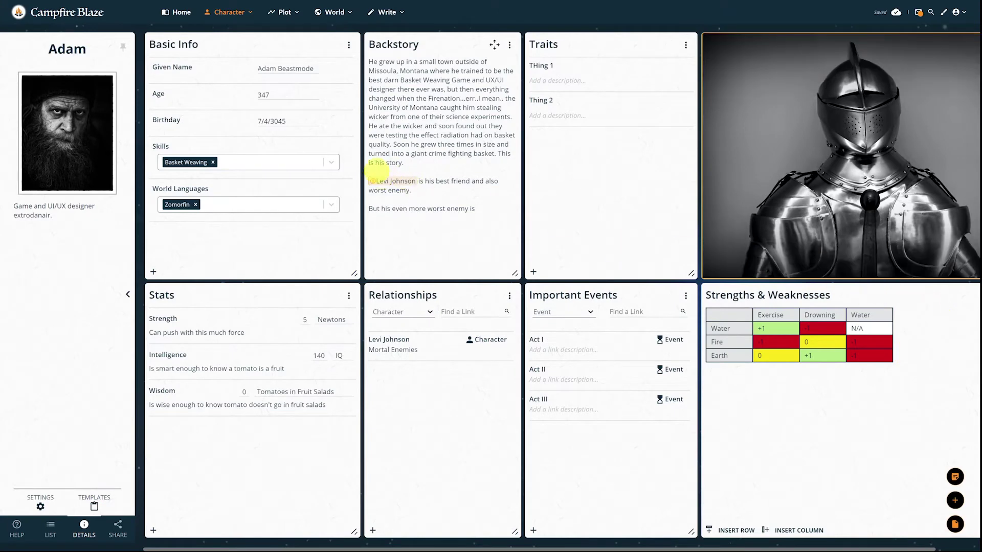
Open the plot Arcs and select the second entry among the characters
click(284, 11)
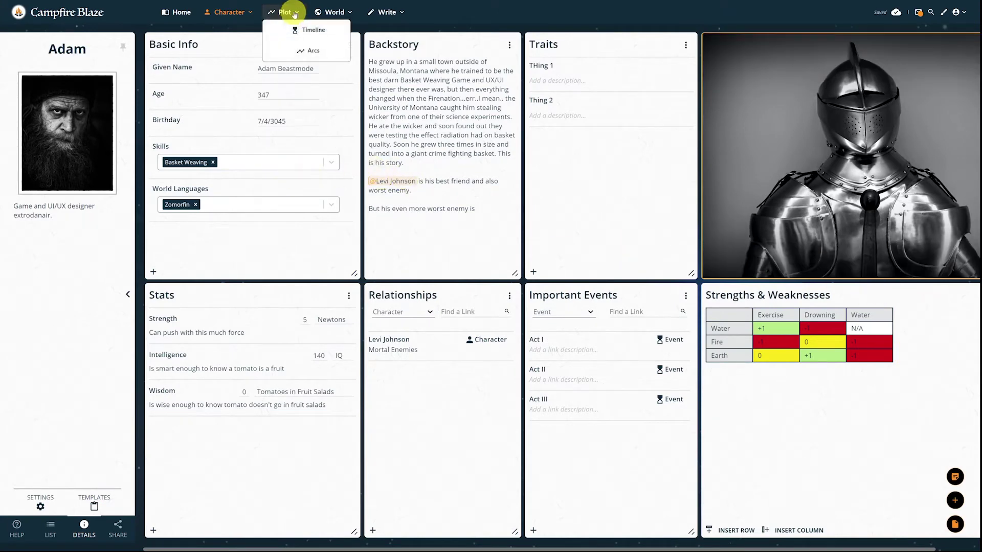
click(316, 56)
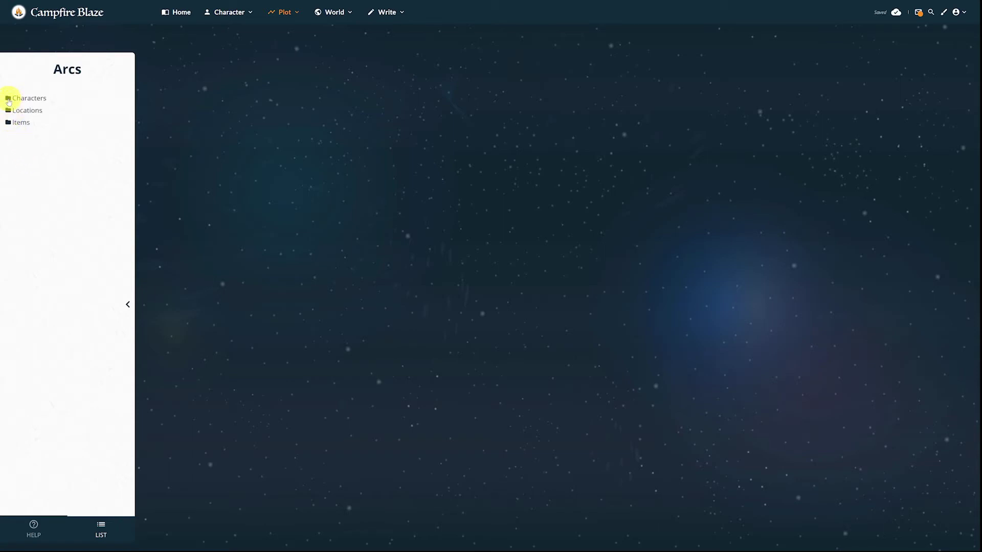
click(8, 102)
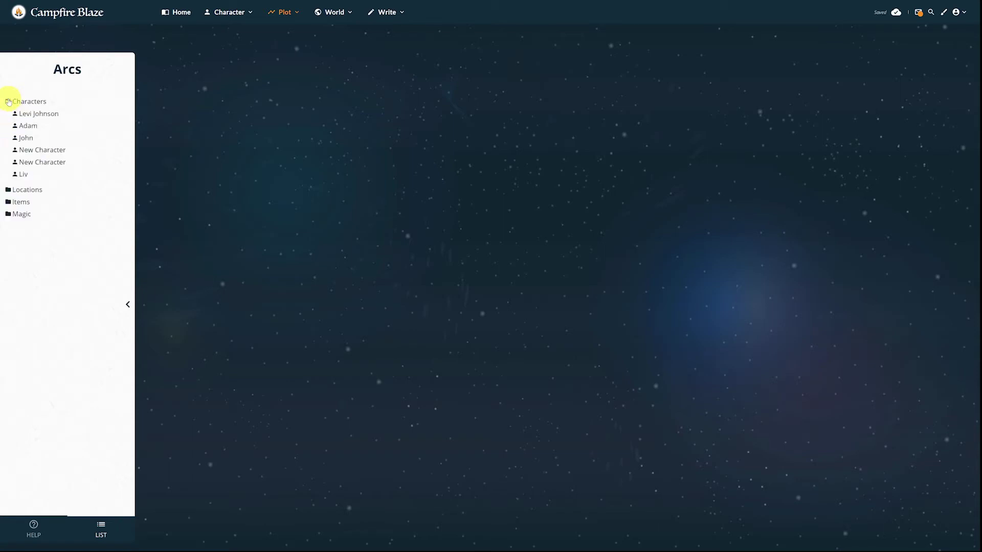
click(29, 128)
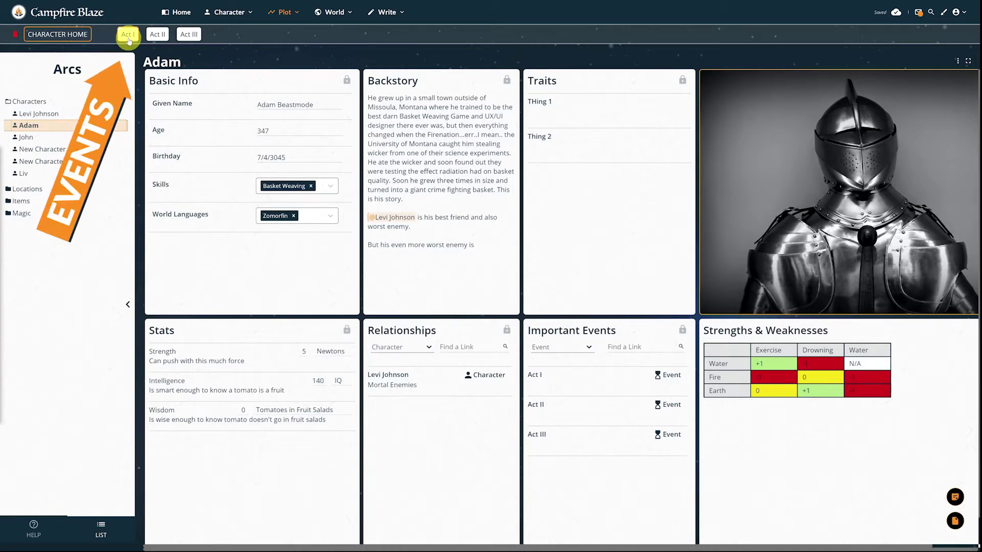
Add the Pictures and Traits panels to the character's Act I arc
click(128, 36)
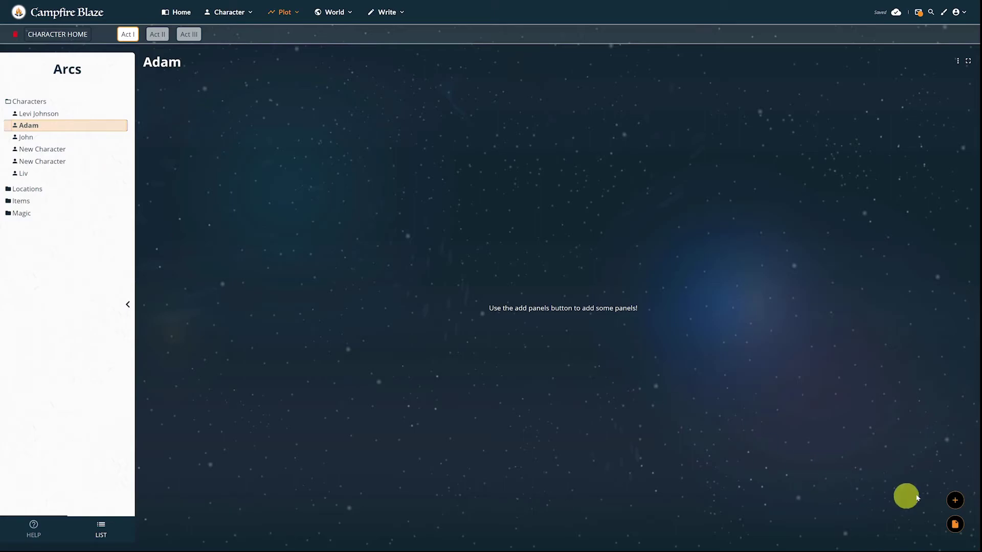
click(954, 500)
click(447, 138)
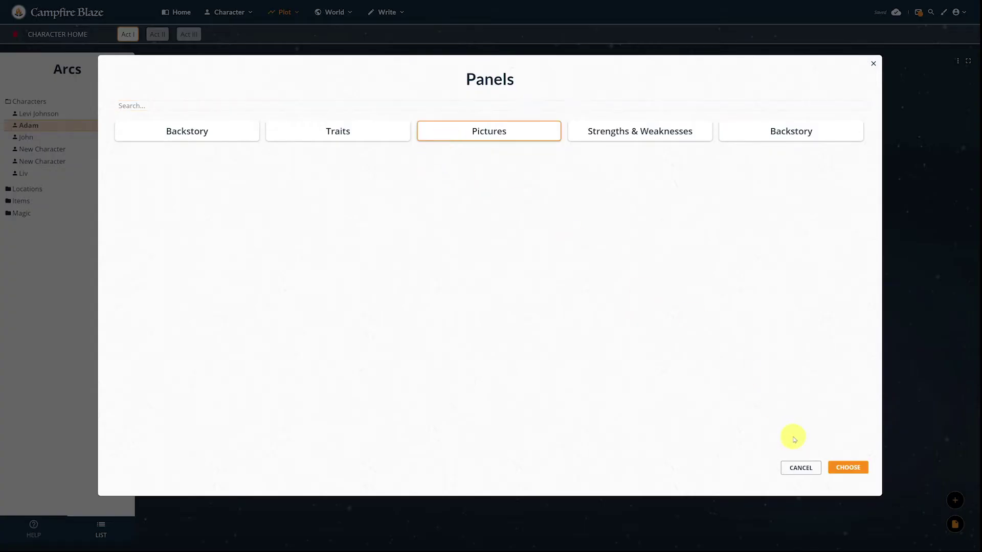
click(848, 467)
click(957, 501)
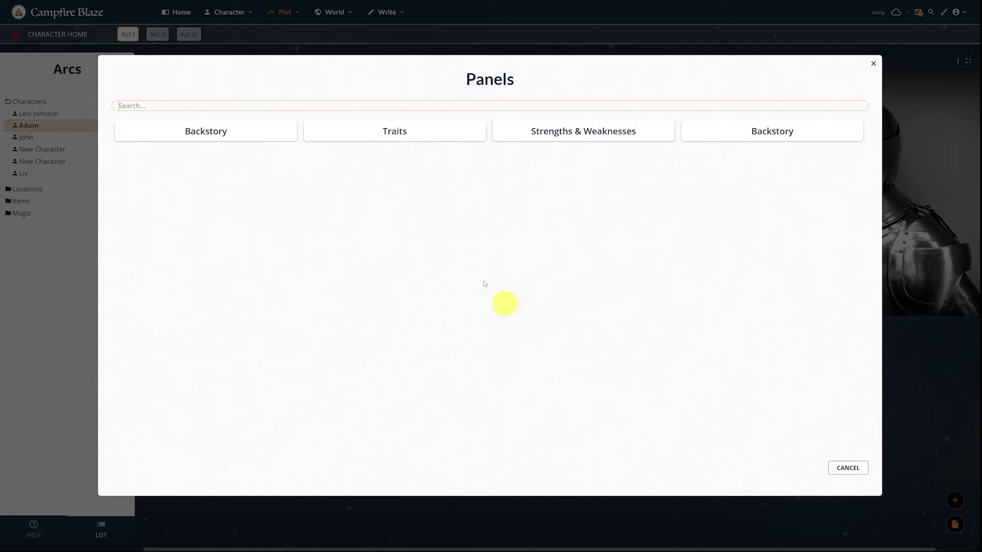
click(399, 131)
click(847, 467)
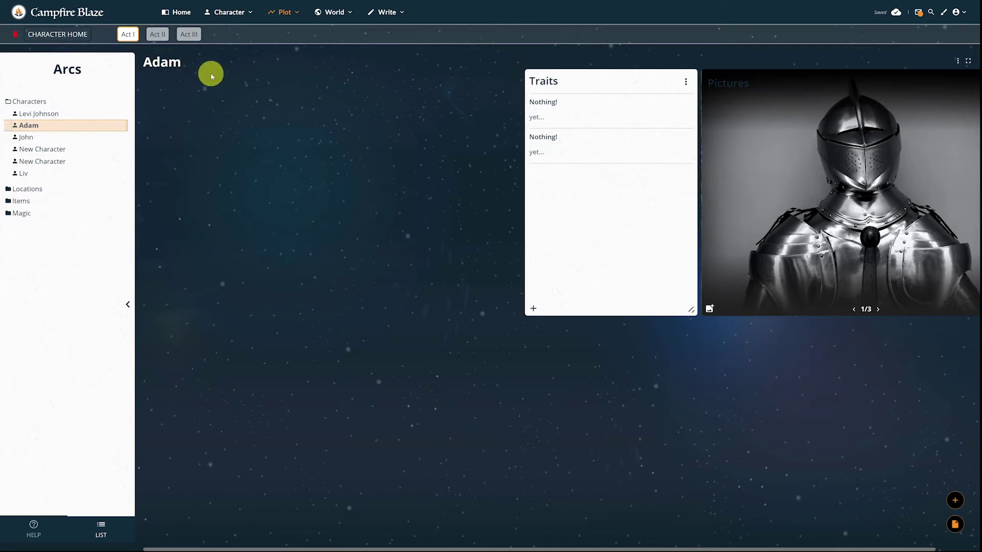
Add the Pictures and Traits panels to the character's Act II arc
click(159, 40)
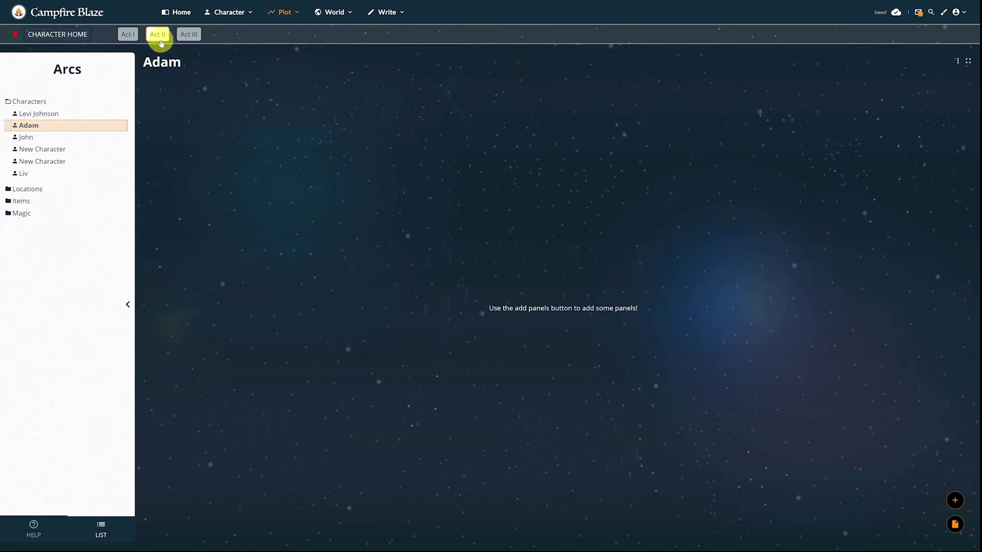
click(955, 500)
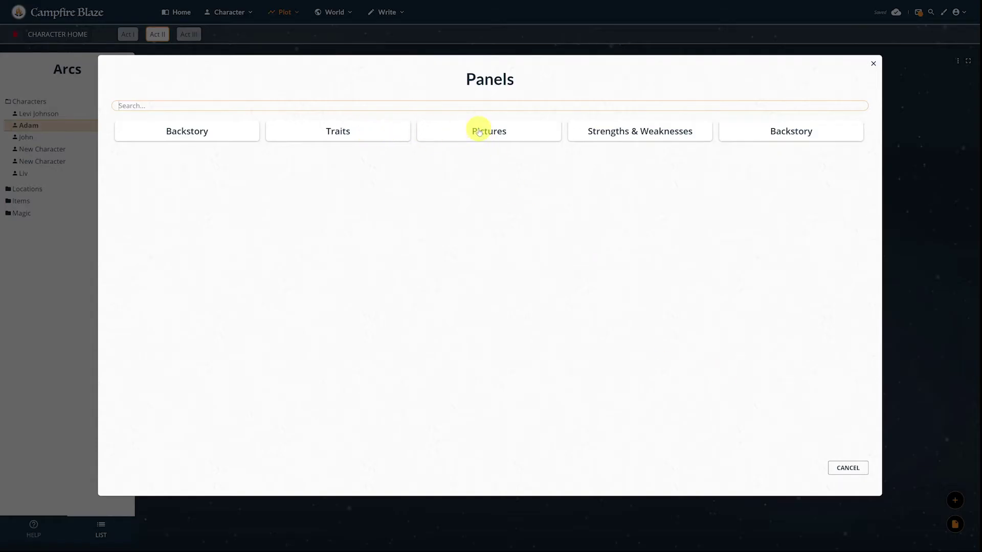
click(475, 131)
click(845, 466)
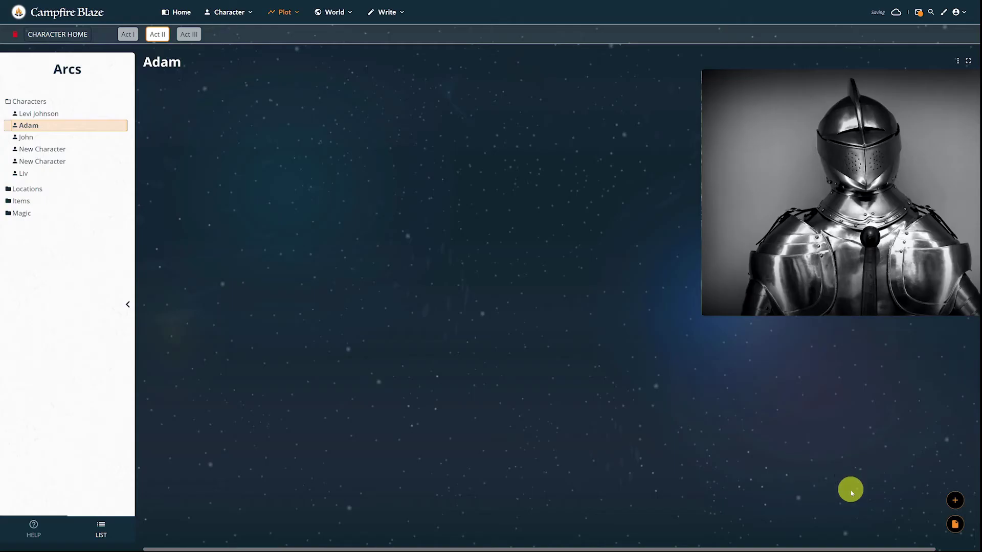
click(954, 500)
click(379, 132)
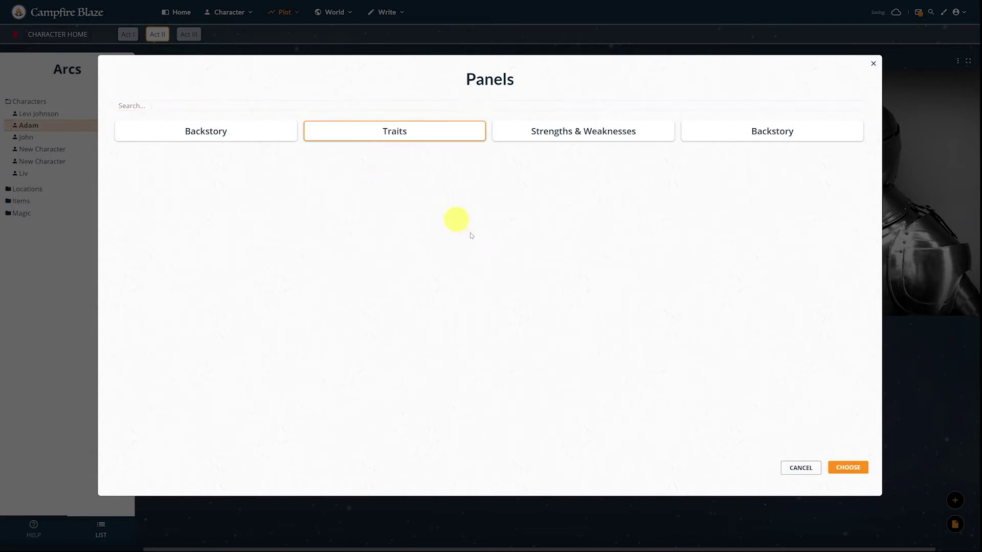
click(847, 467)
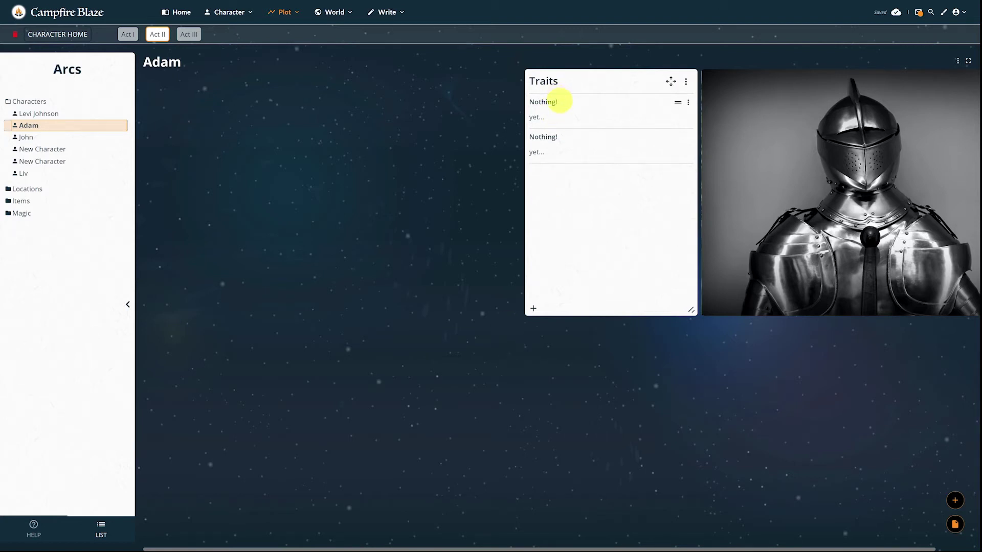
Set the Act II traits to "Magic user" with "pew pew" and "Eye patch" with "you'll shoot your eye out kid" in quotation marks
drag(559, 102, 513, 105)
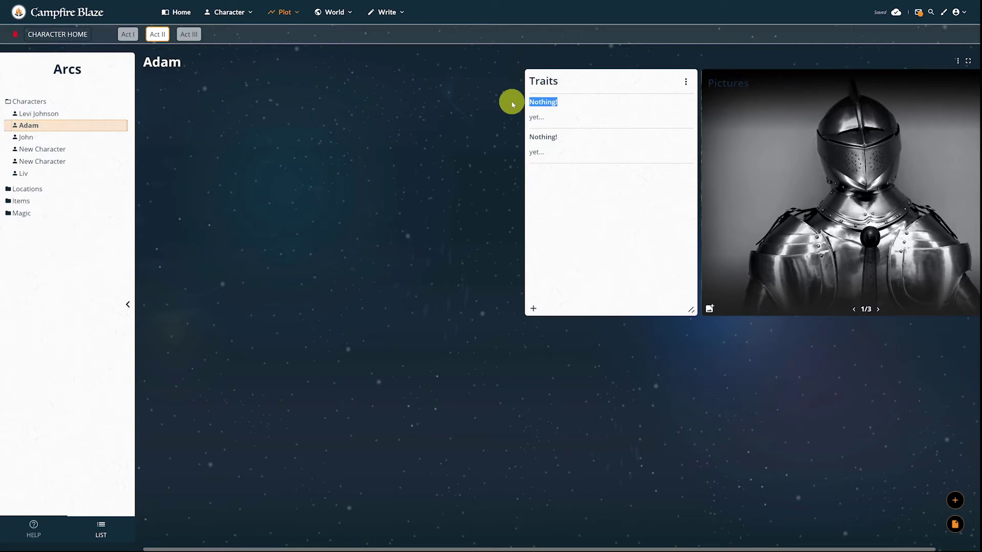
text(Magic user)
key(Tab)
text(pew pew)
key(Tab)
text(Fearless)
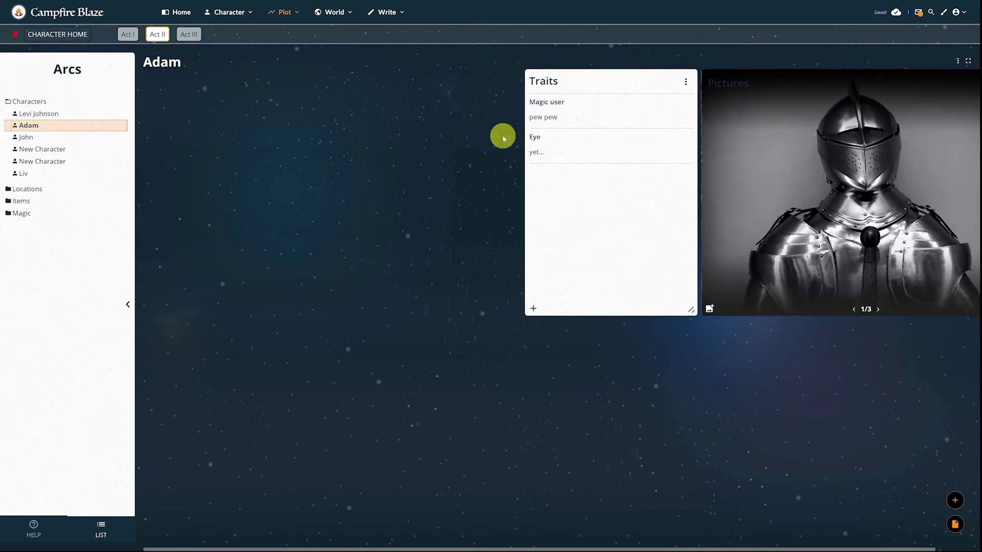
key(Tab)
text(You'll think you can kill)
Replace the knight armor image in the Act II Pictures panel with the portrait of the man wearing an eye patch
click(710, 309)
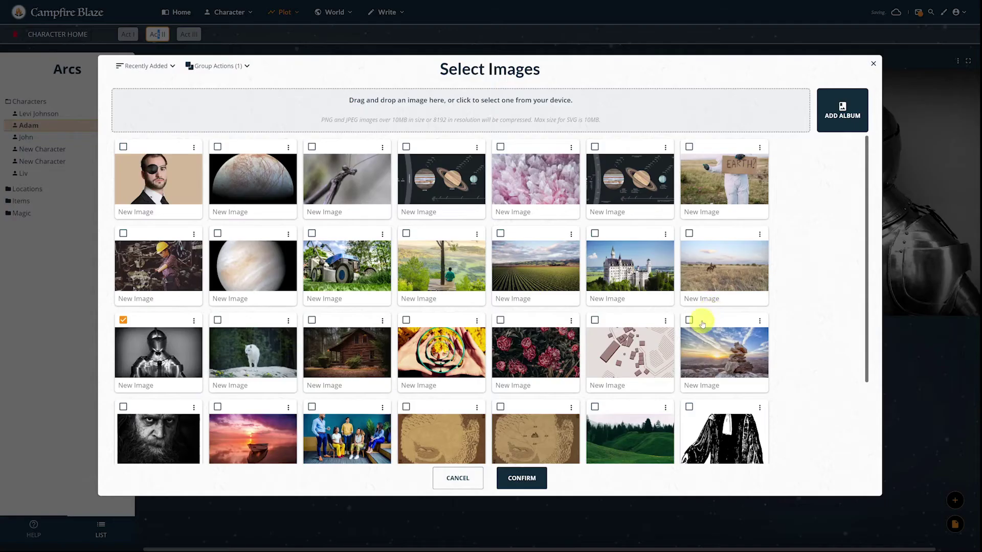
click(123, 320)
click(122, 146)
click(519, 479)
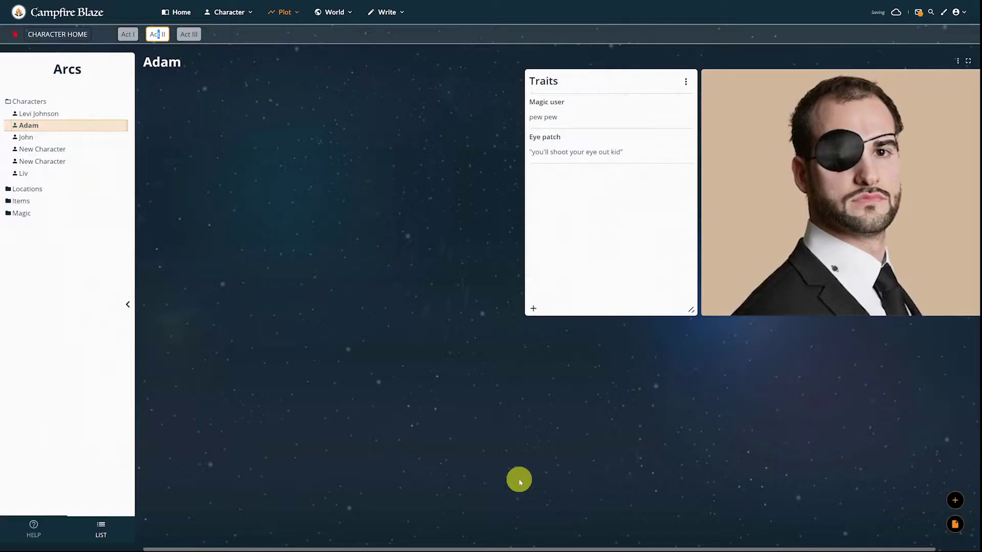
Add the Pictures and Traits panels to the character's Act III arc
click(190, 34)
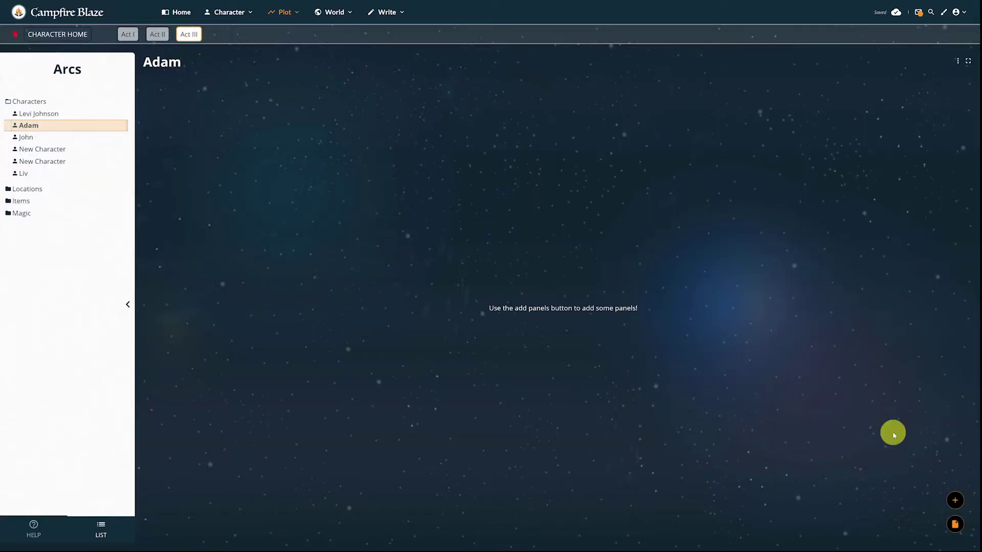
click(955, 500)
click(345, 132)
Change the Act III traits to "Magic user wolf powers" with "bark bark" and "Eye patch (gone)" with "Wolves don't need eye patches"
click(574, 101)
text(wolf powers)
drag(557, 117, 510, 115)
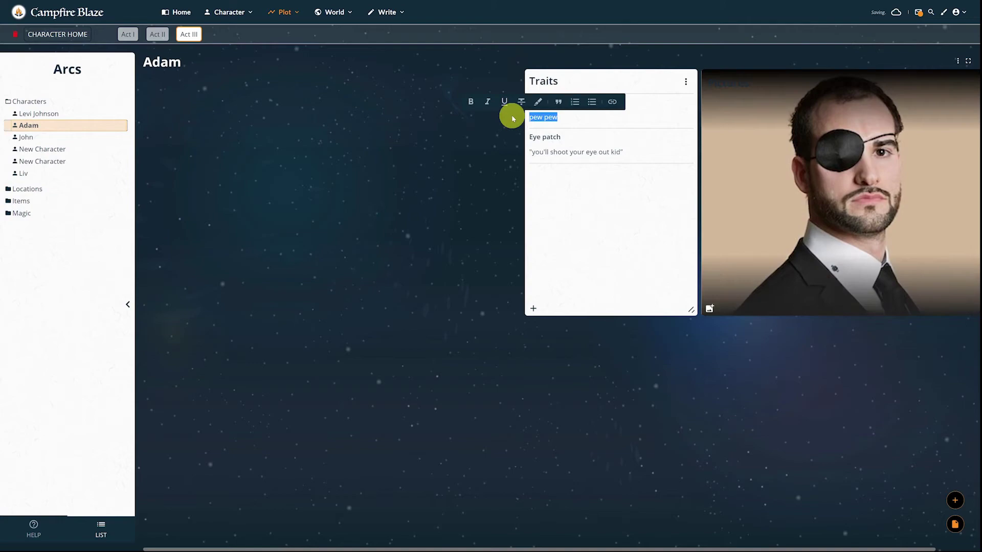
text(bark bark)
click(562, 137)
text((gone))
drag(624, 151, 508, 149)
text(Wolves don't need eye patches)
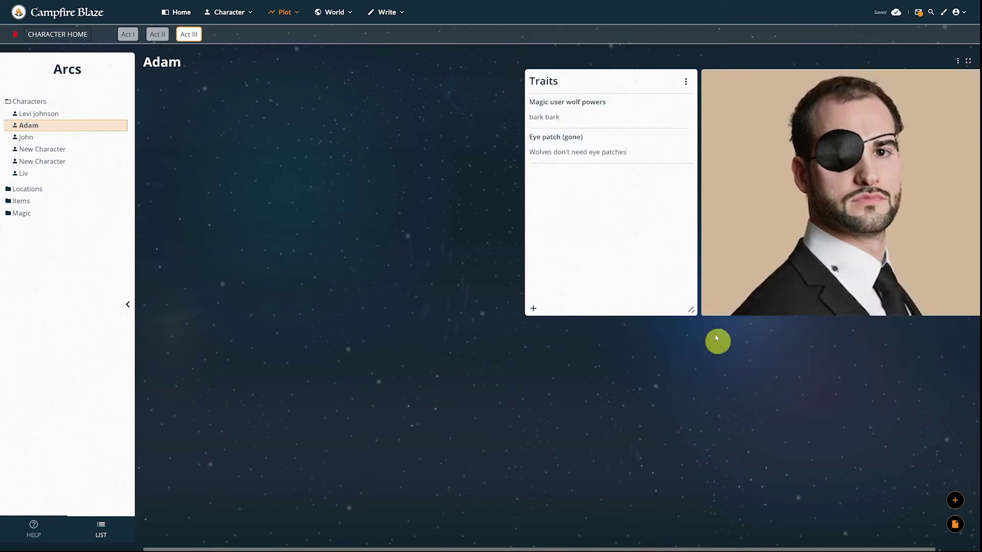
Replace the eye patch portrait in the Act III Pictures panel with the image of the white wolf
click(726, 307)
click(518, 479)
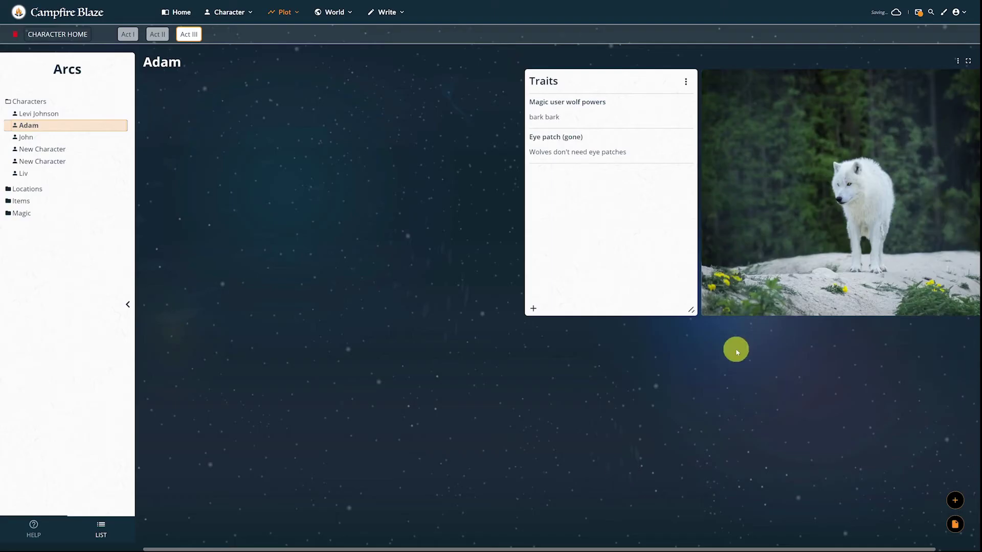
Compare the character's traits and pictures across Act I, Act II and Act III
click(158, 33)
click(124, 35)
click(156, 34)
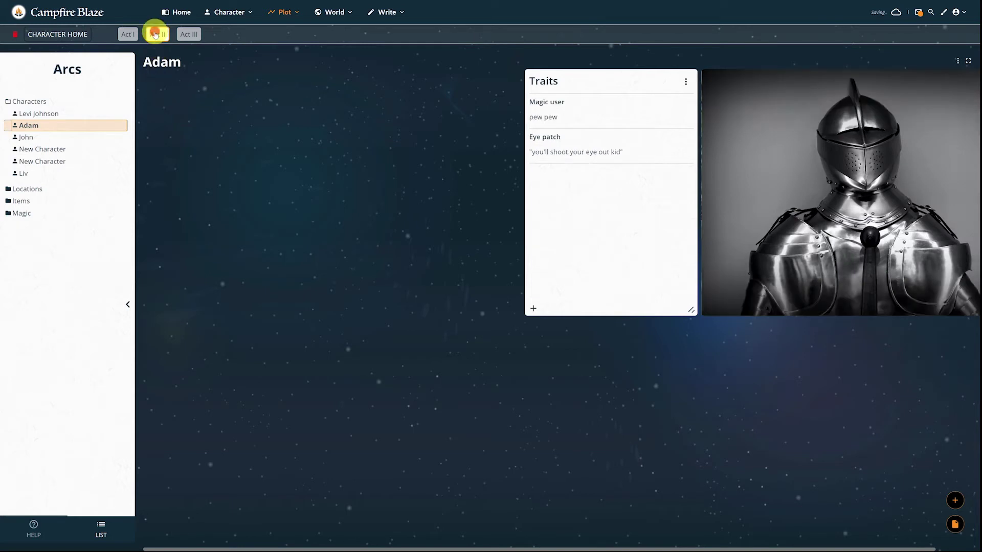
click(193, 36)
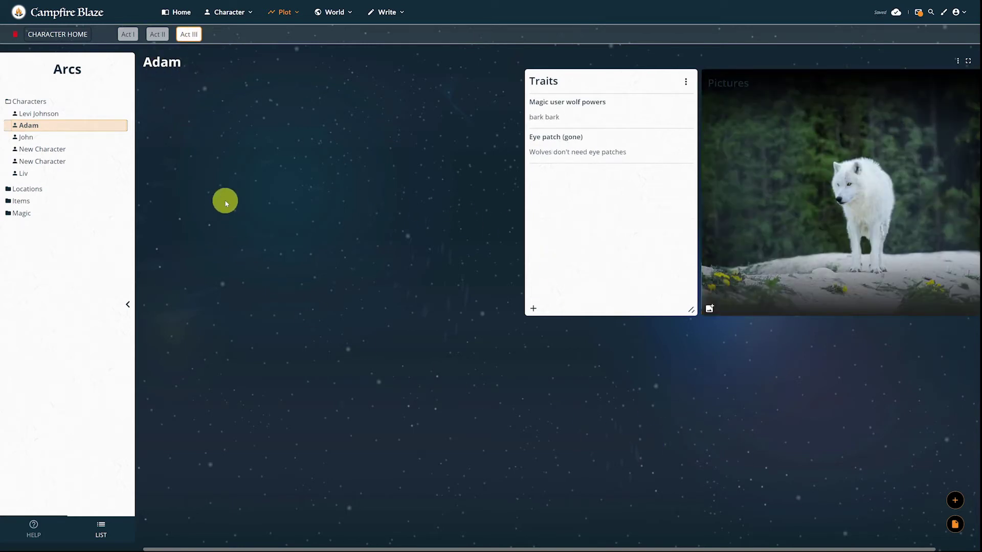
click(126, 35)
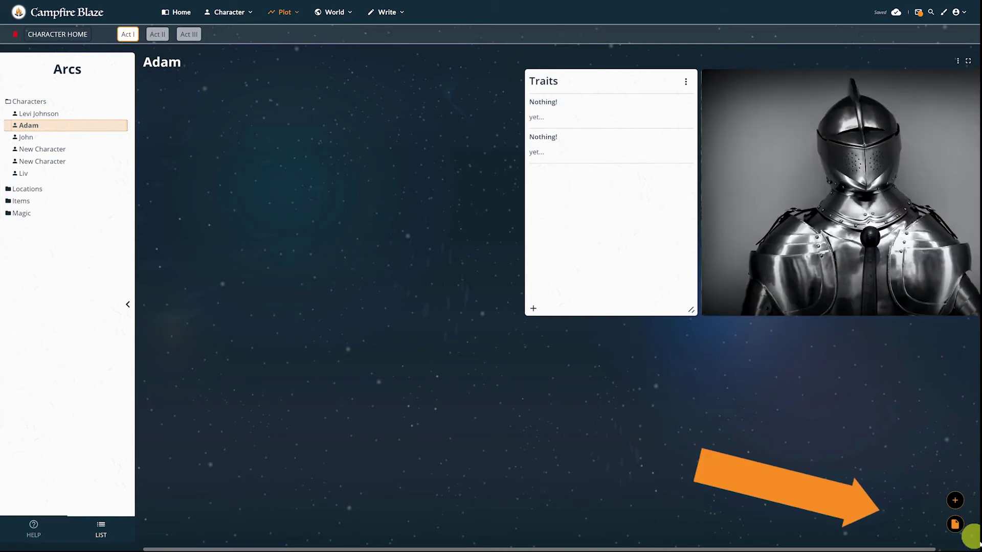
On the character's Stats page, set the Act II values to Strength 10, Intelligence 120 and Wisdom 45
click(954, 523)
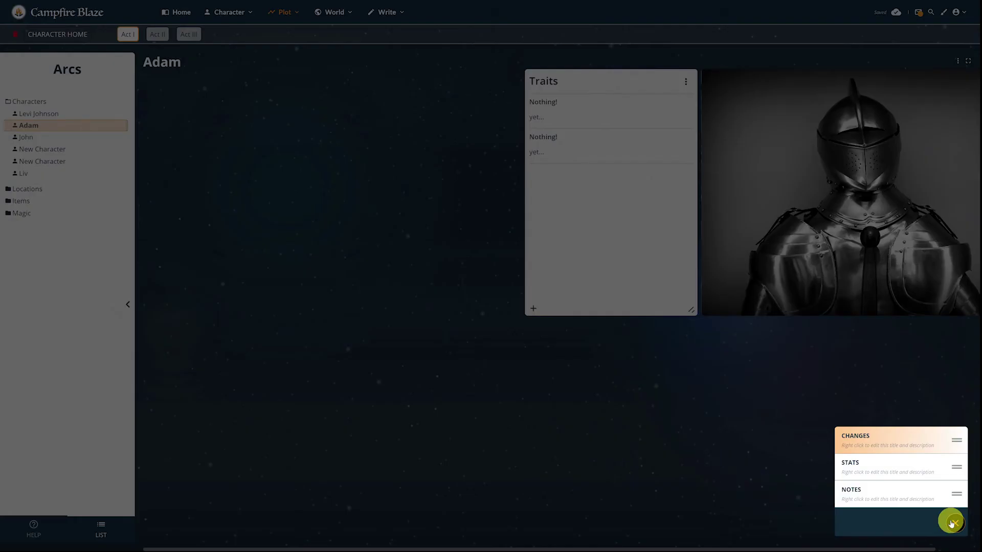
click(913, 466)
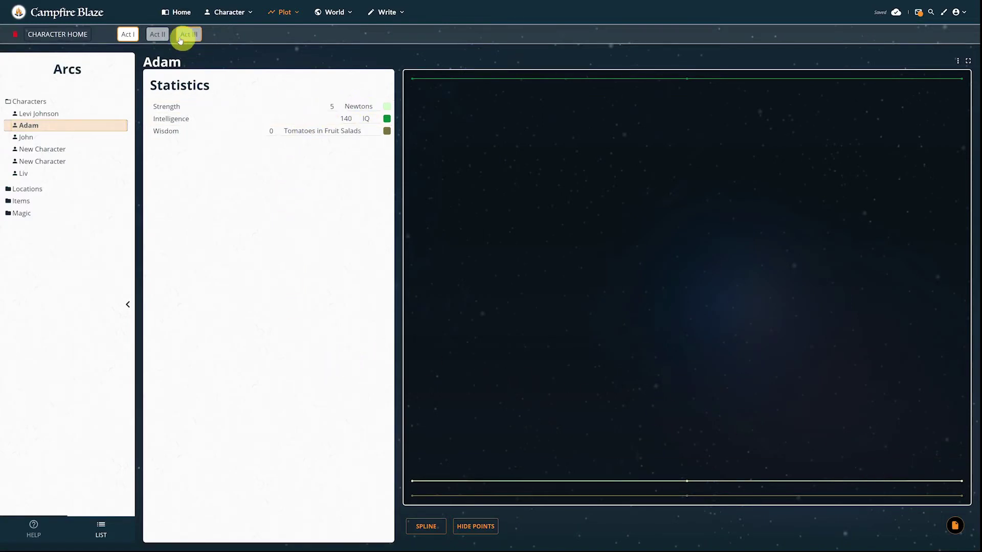
click(158, 34)
click(330, 106)
text(10)
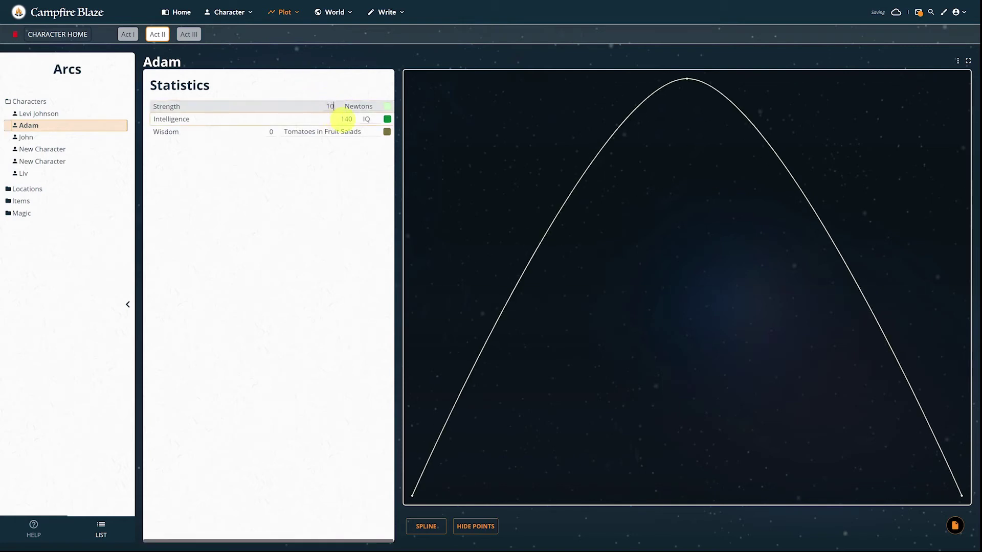
click(347, 118)
text(120)
click(271, 132)
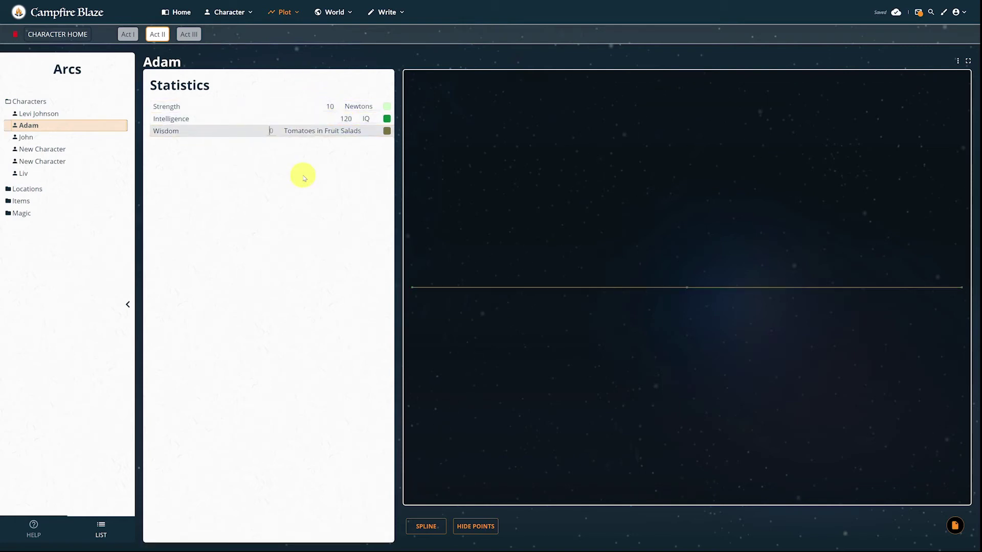
text(45)
Set the Act III statistics to Strength 45, Intelligence 135 and Wisdom 3
click(188, 35)
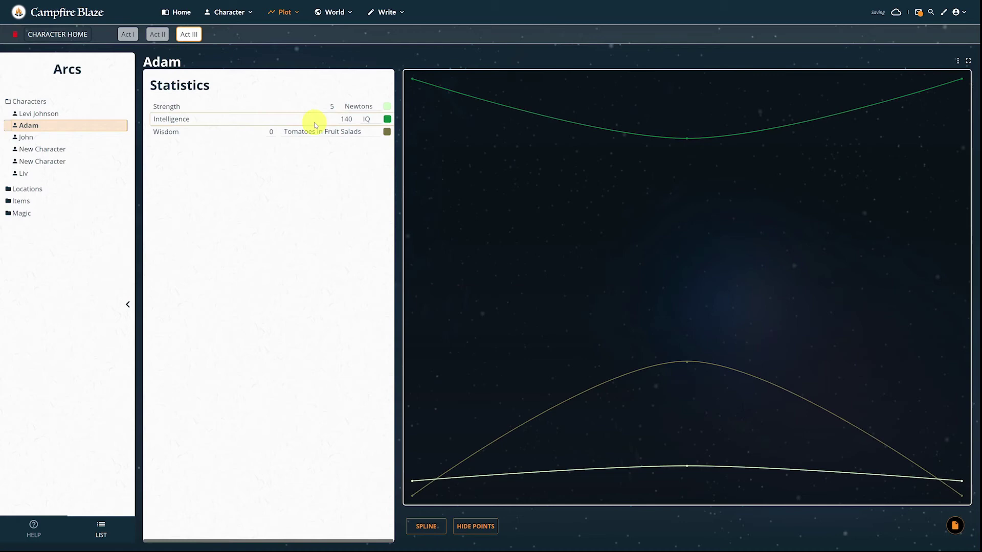
click(328, 108)
click(347, 109)
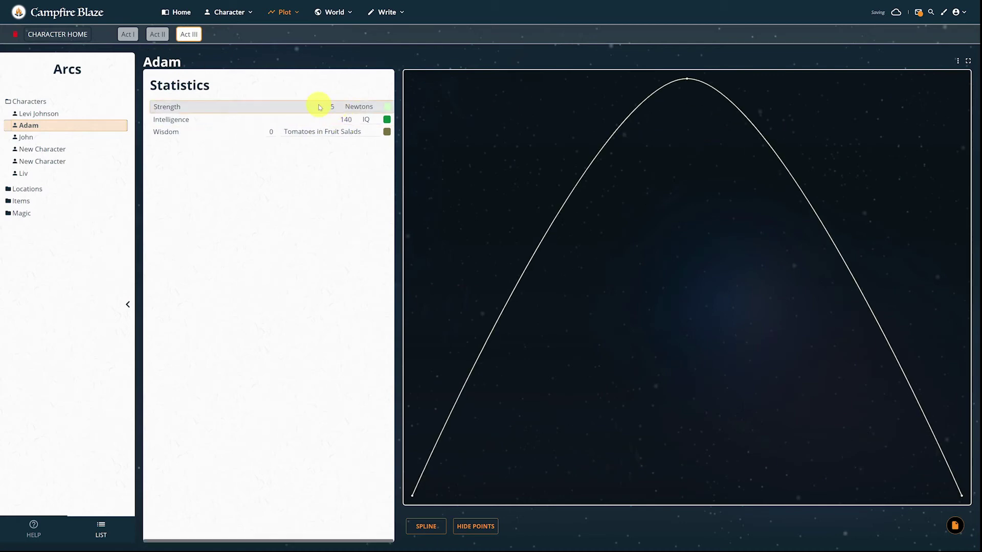
text(4)
click(344, 119)
text(135)
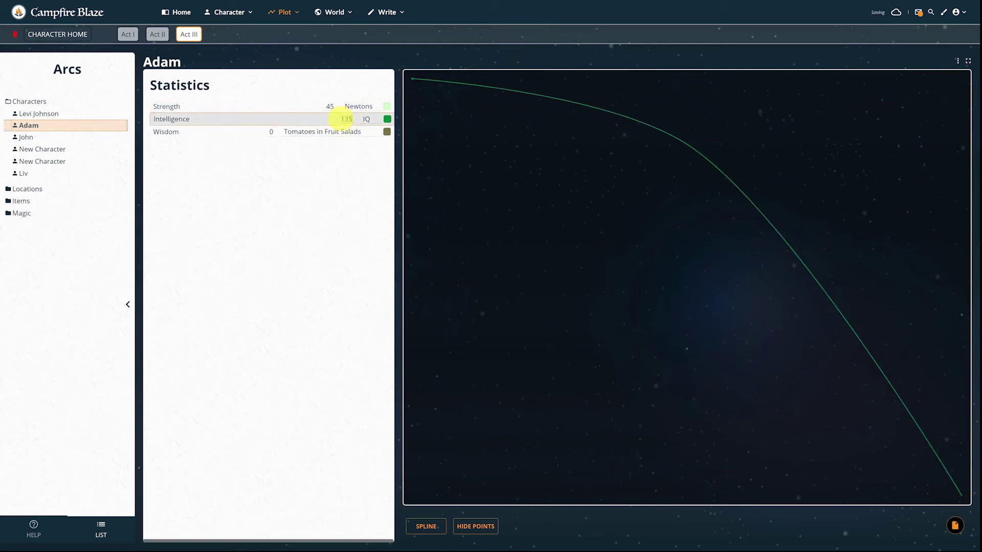
click(285, 132)
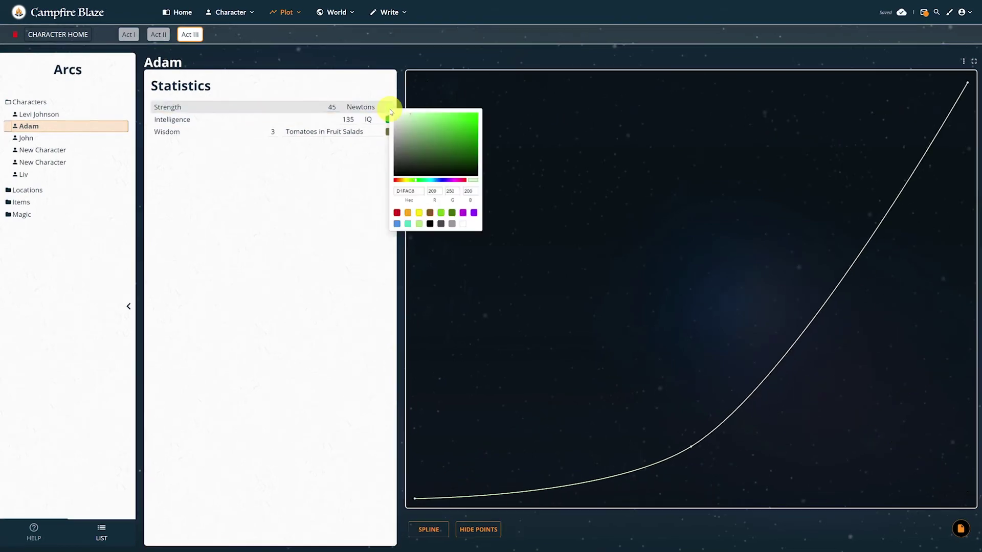
Try to change the color of the Strength statistic to red
click(397, 212)
click(255, 209)
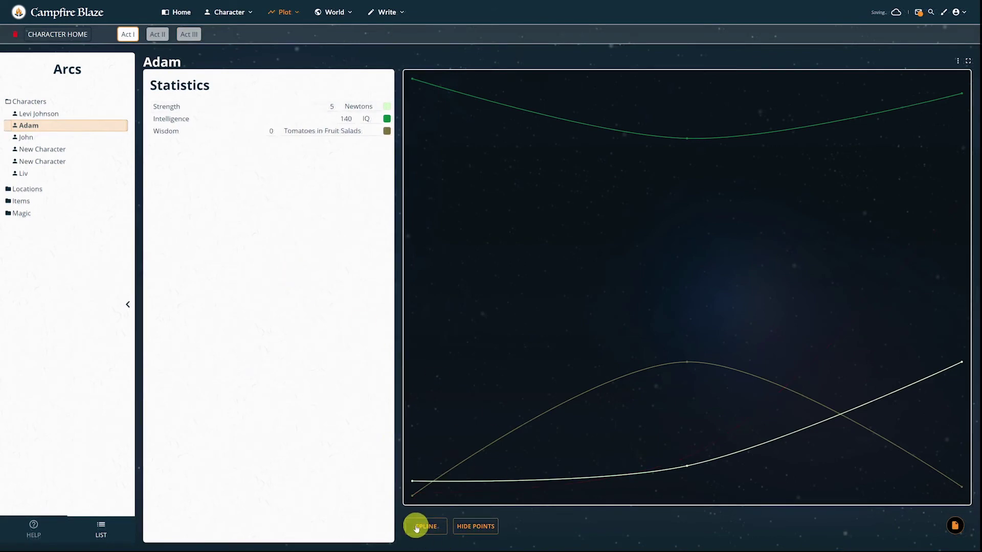
Cycle the statistics graph through the linear and cardinal line styles and hide its data points
click(419, 527)
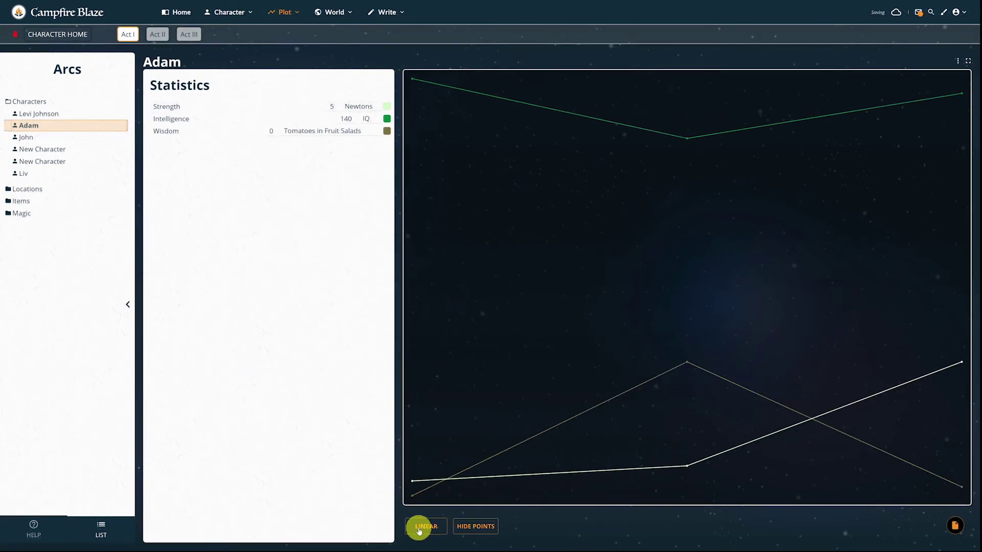
click(418, 526)
click(418, 526)
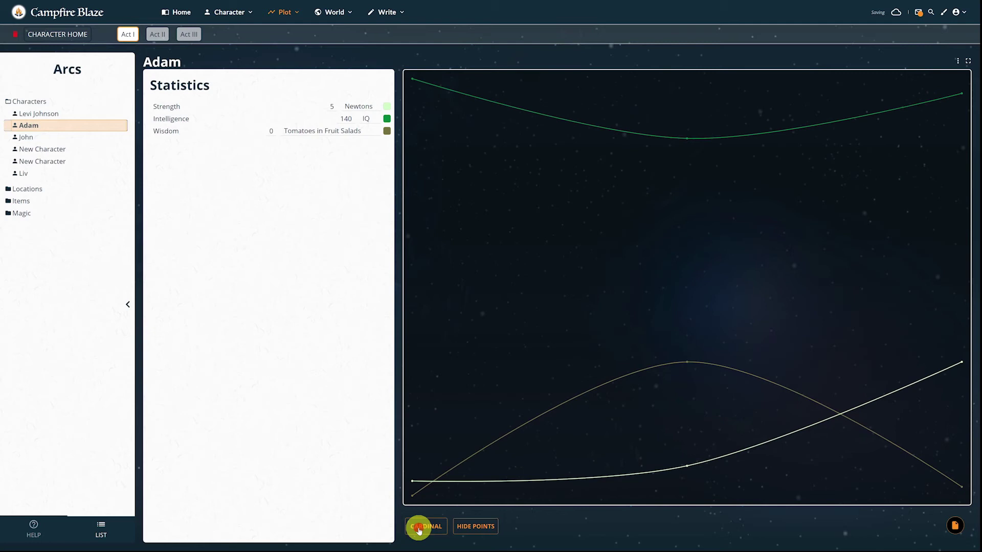
click(471, 529)
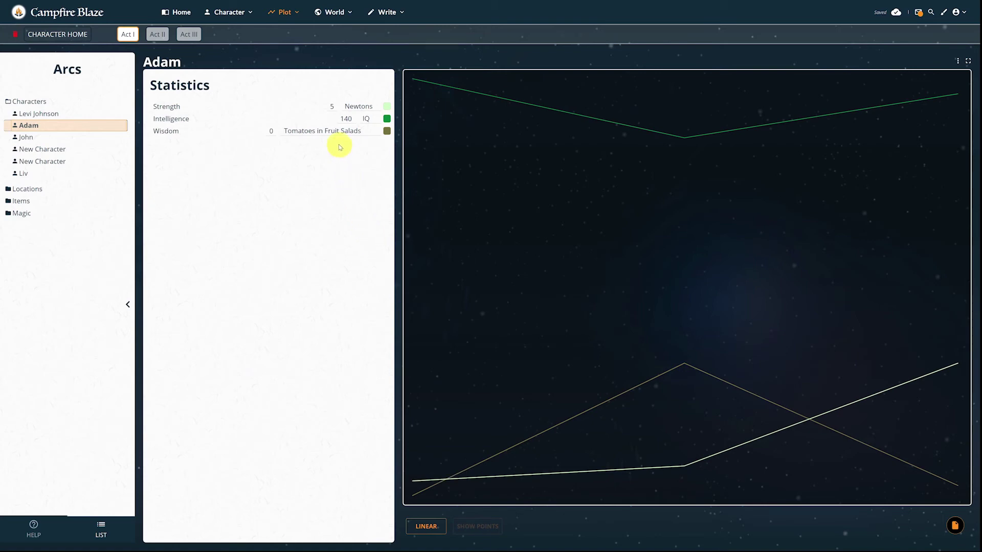
Examine the Strength, Intelligence and Wisdom lines one at a time on the graph
click(238, 107)
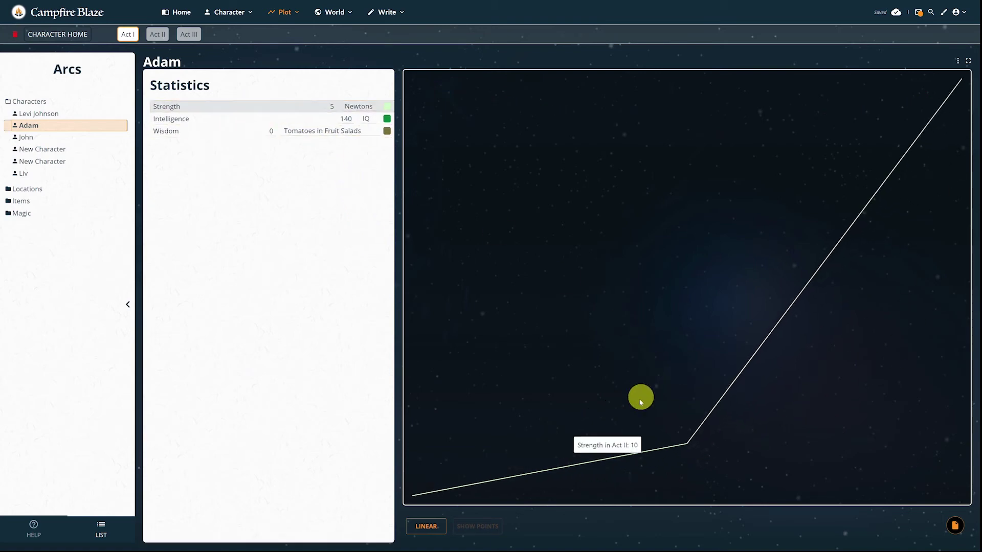
click(193, 118)
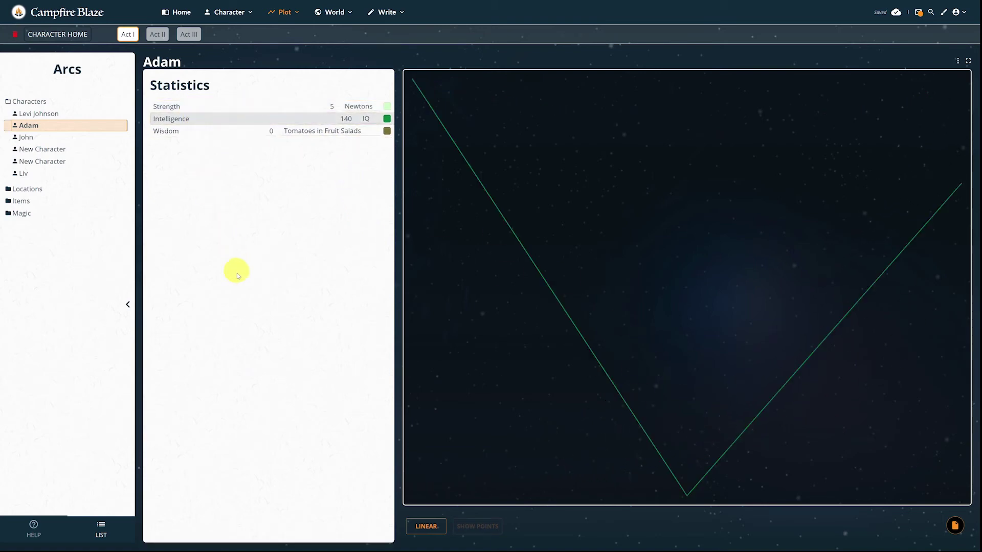
click(211, 134)
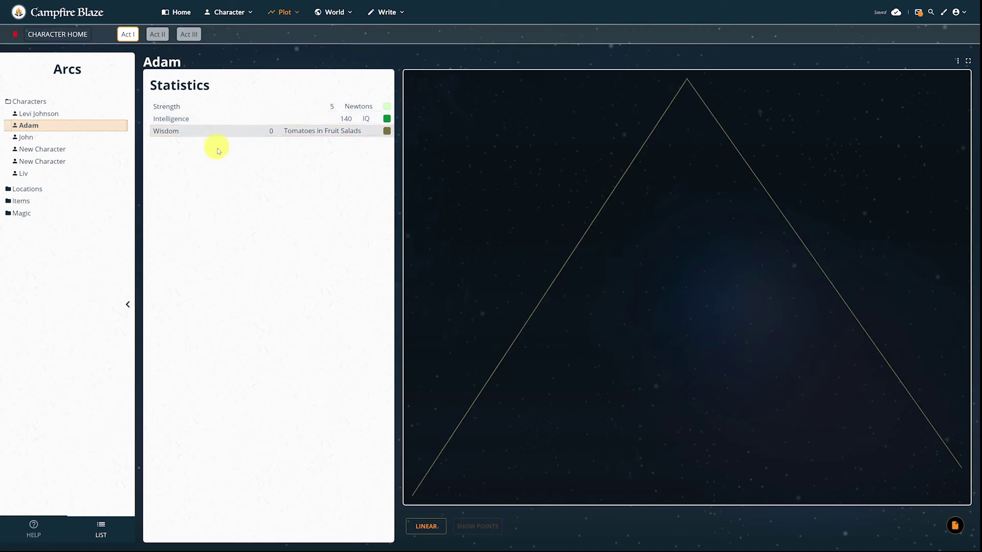
click(418, 522)
click(668, 263)
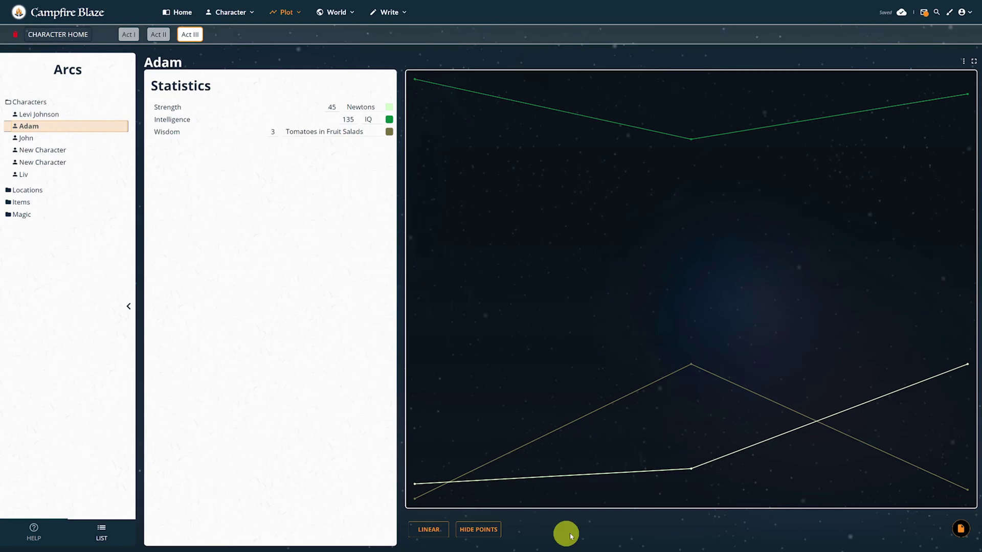
Add a text panel titled "The Wolf Thing" to the character's Act III Notes page
click(960, 528)
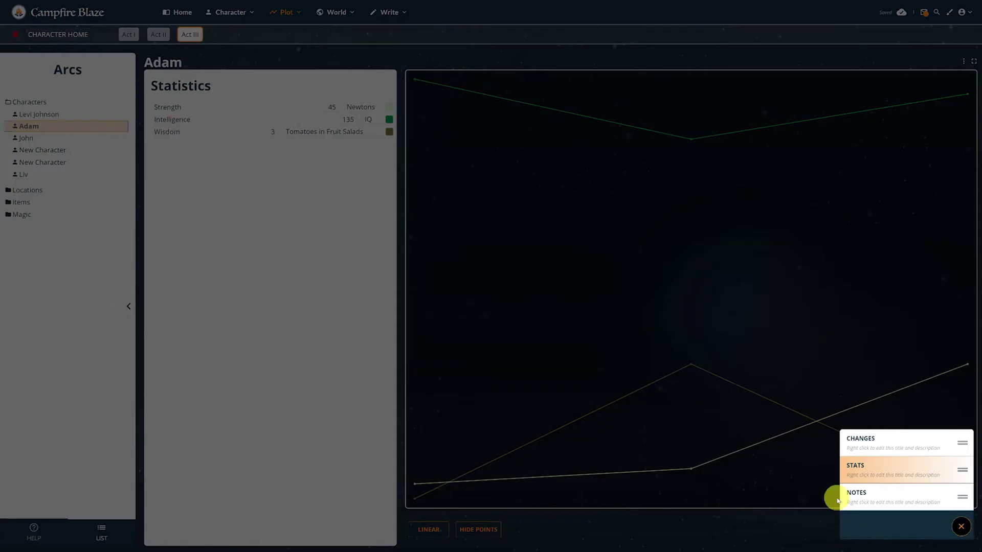
click(866, 499)
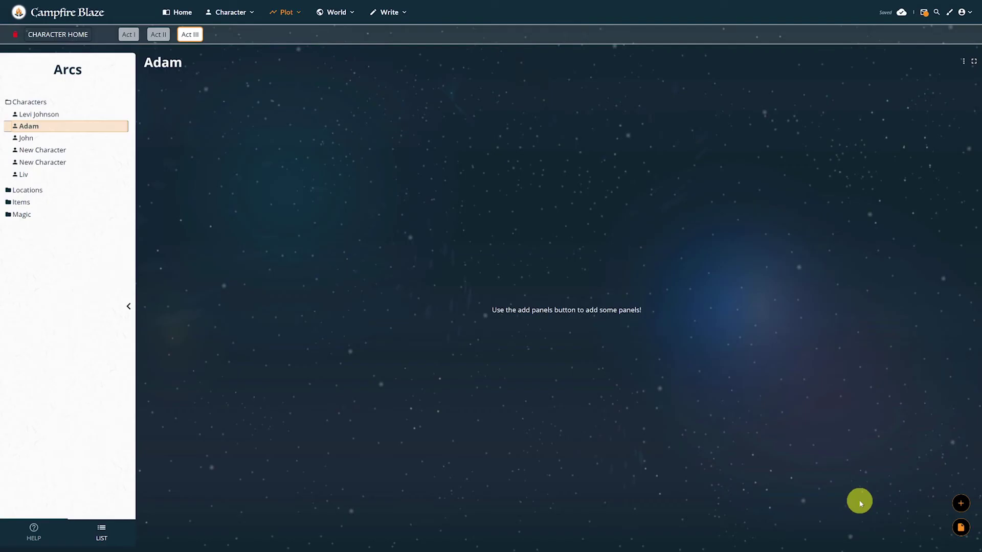
click(952, 498)
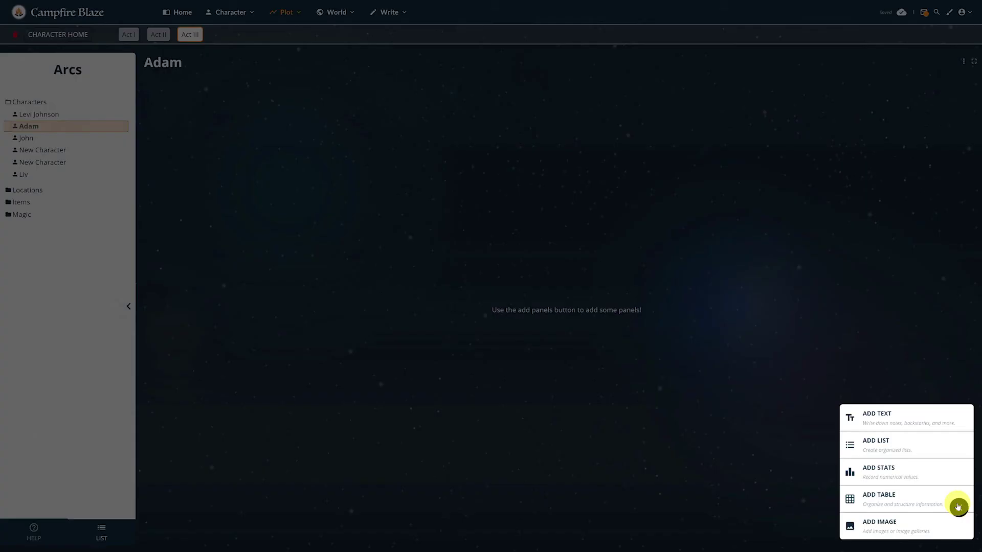
click(872, 412)
click(153, 82)
text(The Wolf Thing)
Write in the text panel that beta testers call his accidental wolf transformation a deus ex machina, but that it is really freaking cool
click(156, 99)
text(I thought it would be fun if he accidentally turned himself in to a wolf at the)
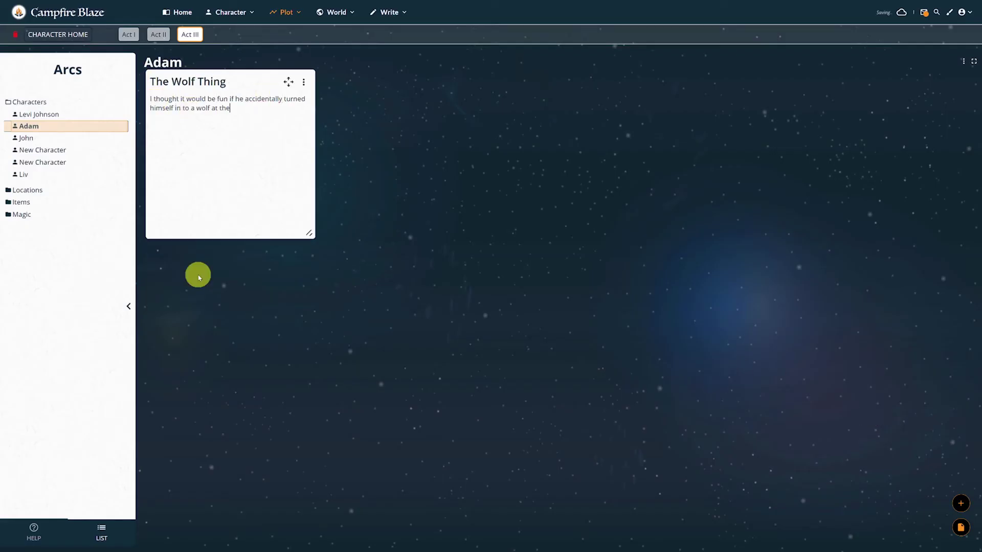
text( a deus ex machina since I never establish that he has the powers to change his own form like that. I disagree since)
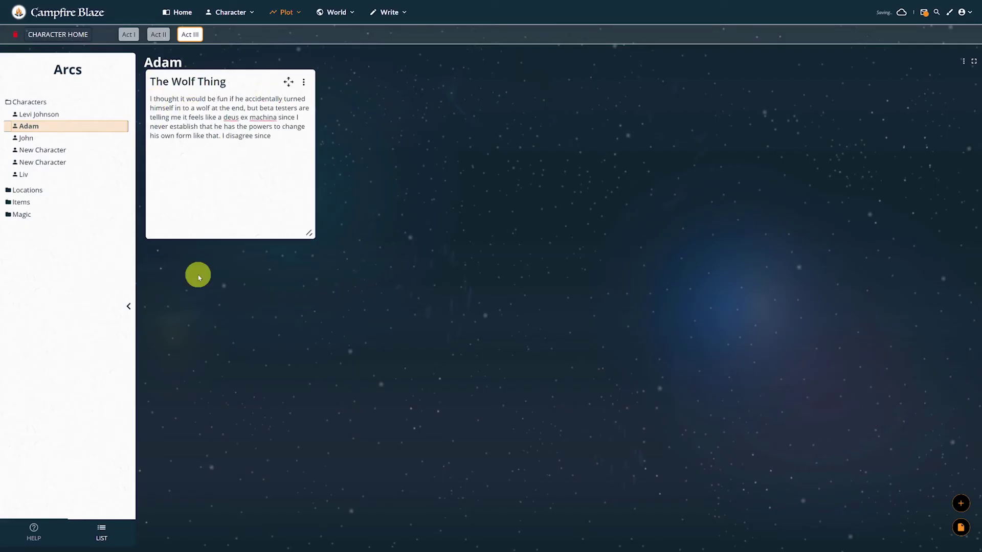
text( it's really freaking cool if the main character turns into a wolf. Like how can you not like that? Beta readers don't know anything, Iguess.)
Add an image panel with the log cabin picture beside "The Wolf Thing"
click(961, 503)
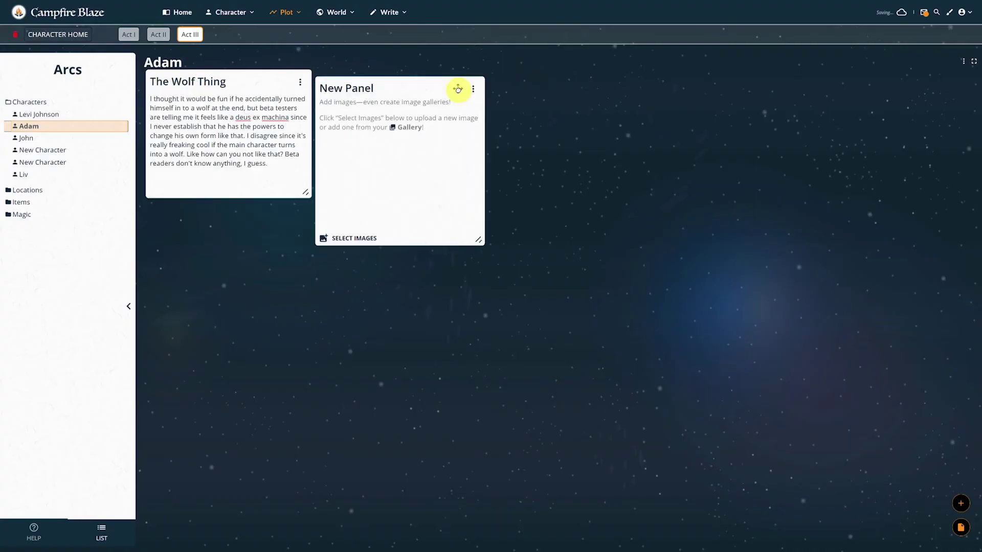
click(351, 234)
Add a list panel titled "Issues" below "The Wolf Thing" panel
click(963, 506)
click(192, 222)
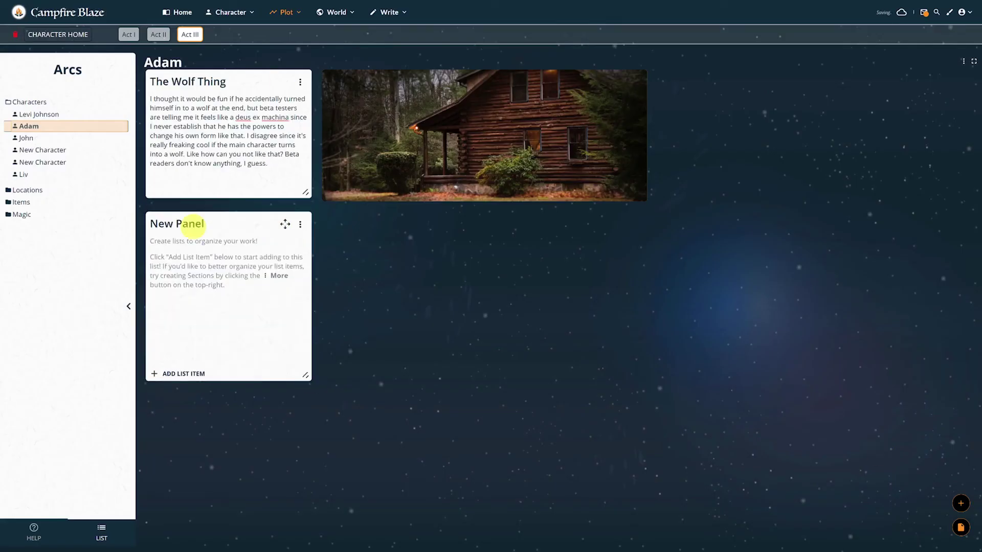
text(Issues I have with the)
key(BackSpace)
key(BackSpace)
key(BackSpace)
key(BackSpace)
key(BackSpace)
key(BackSpace)
key(BackSpace)
key(BackSpace)
key(BackSpace)
key(BackSpace)
key(BackSpace)
key(BackSpace)
key(BackSpace)
key(BackSpace)
key(BackSpace)
key(BackSpace)
Add a "Wolf Name" item to the list with "I feel like if he turns into a wolf, he needs a cool wolf name."
click(168, 372)
text(Wolf Name)
click(193, 260)
text(I feel like if he turns into a wolf, he needs a cool wolf name.)
Add a "Hair Color" item reading "Need to find a cool color for his fur. Can wolves be purple? That would be fun."
click(154, 373)
text(Hair Color)
click(169, 303)
text(Need to)
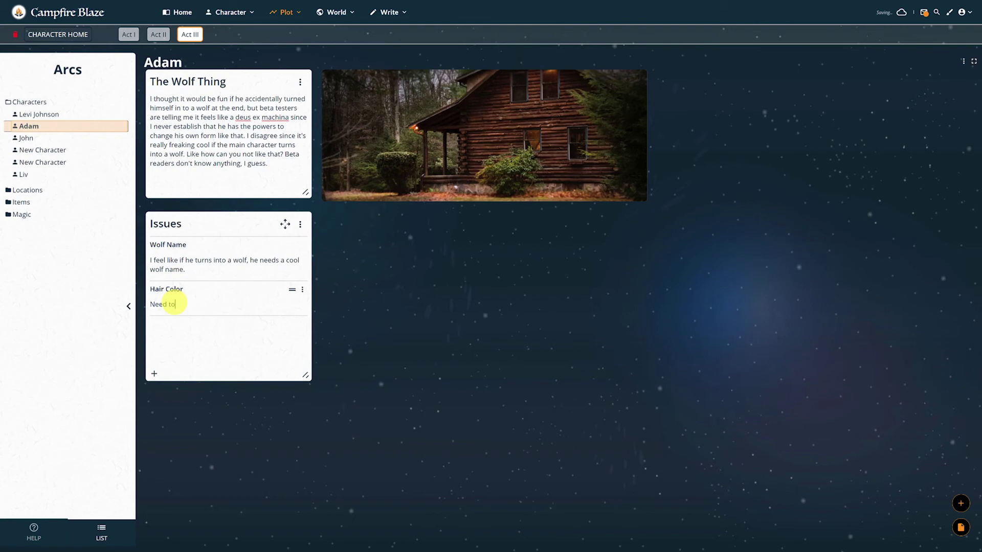
text( find a cool color for his fur. Can wolves be purple? That would be fun.)
Add a third item about wolves to the Issues list
click(154, 374)
text(Brow fur)
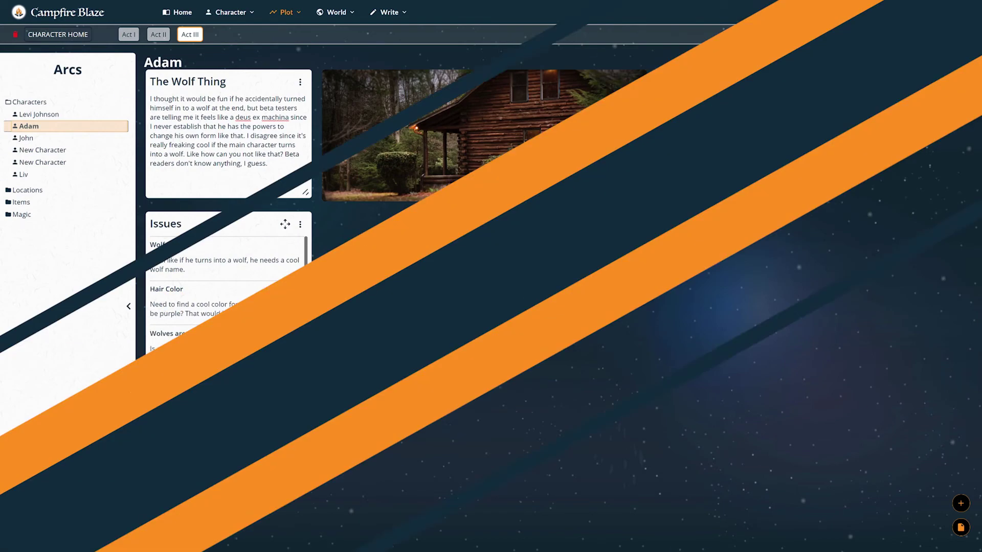